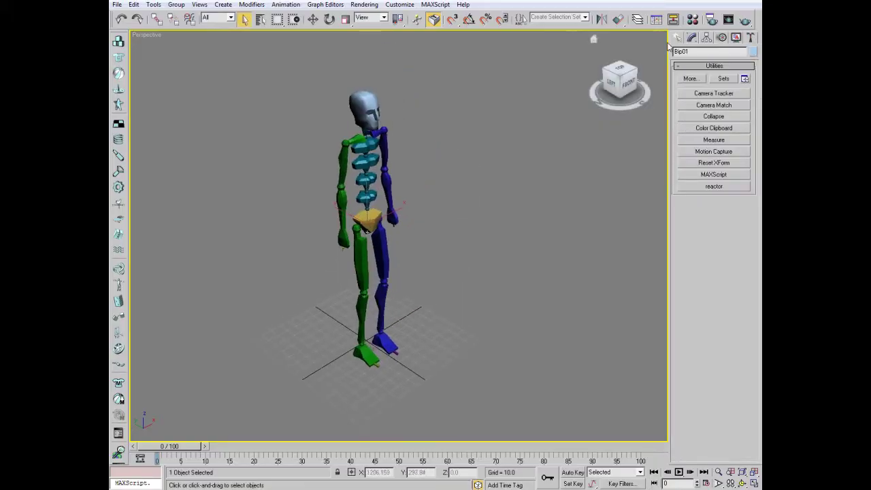
# - Enable Figure Mode and set the biped's Body Type to Classic in the Structure rollout
pyautogui.click(677, 38)
pyautogui.click(722, 37)
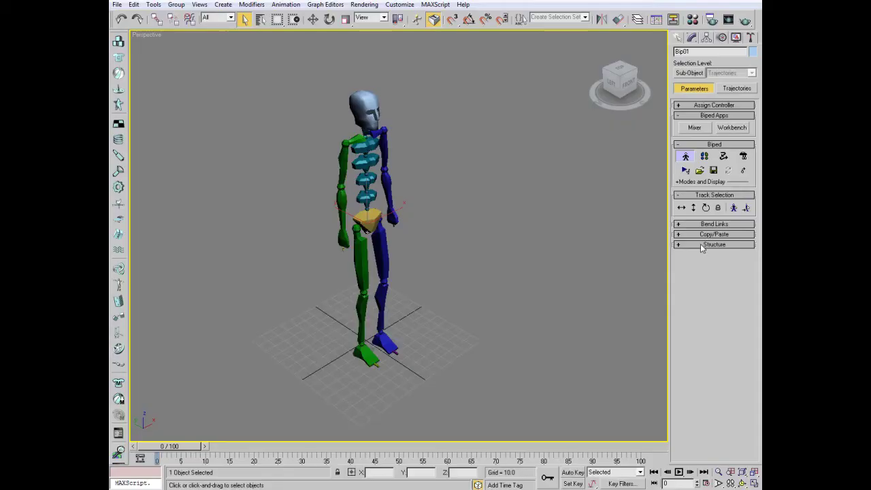
pyautogui.click(714, 244)
pyautogui.click(744, 264)
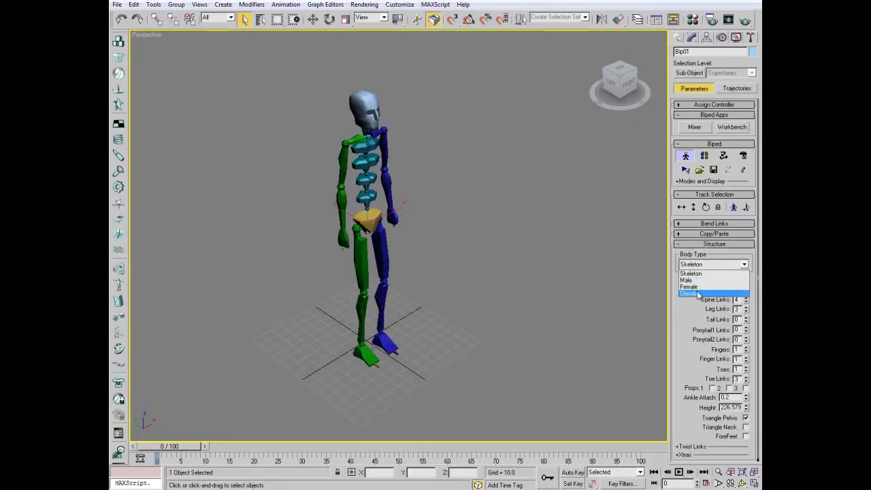
pyautogui.click(698, 294)
pyautogui.scroll(3, 386, 191)
pyautogui.scroll(2, 398, 264)
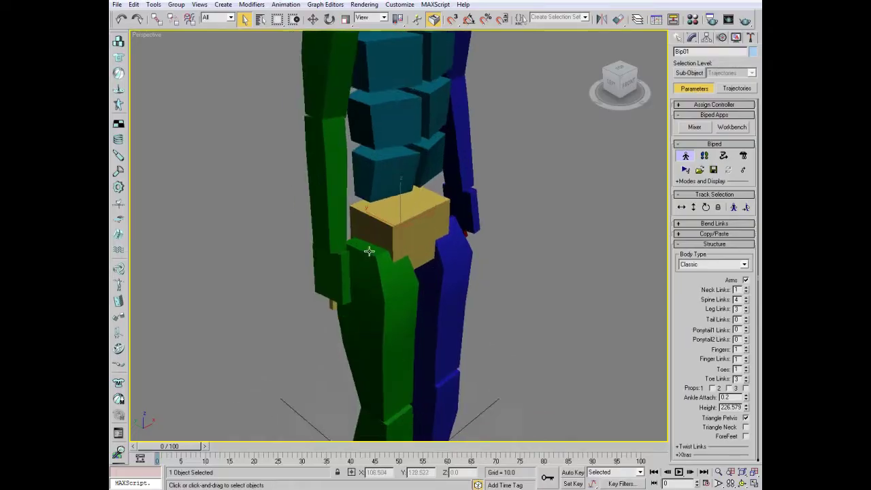
pyautogui.moveTo(359, 247); pyautogui.dragTo(369, 179, button='middle')
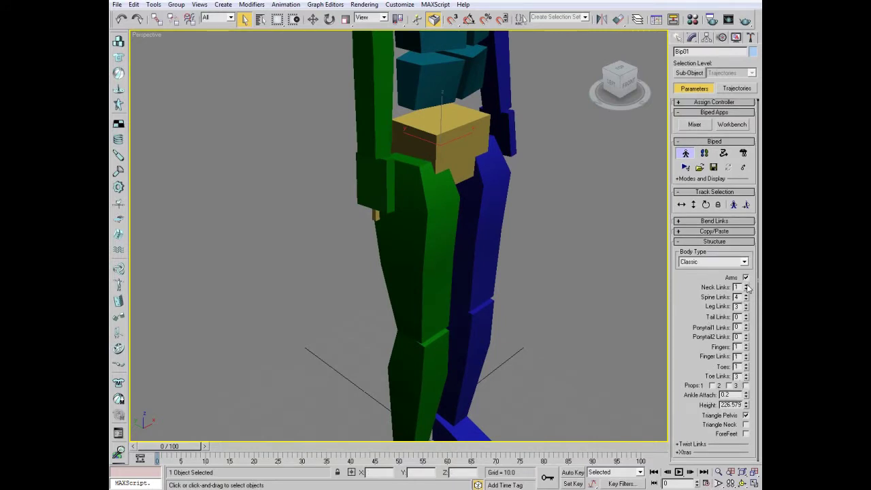
# - Set the biped to 5 fingers with 3 finger links and 5 toes
pyautogui.click(746, 345)
pyautogui.click(746, 355)
pyautogui.click(747, 355)
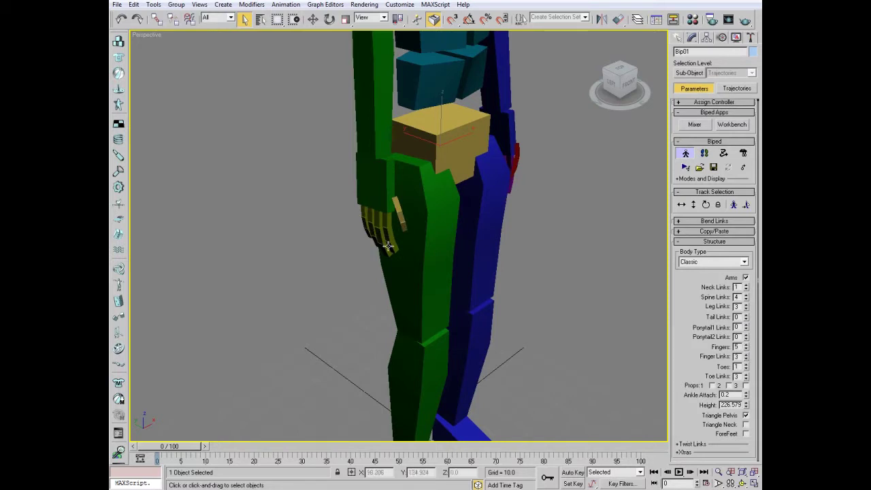
pyautogui.click(362, 160)
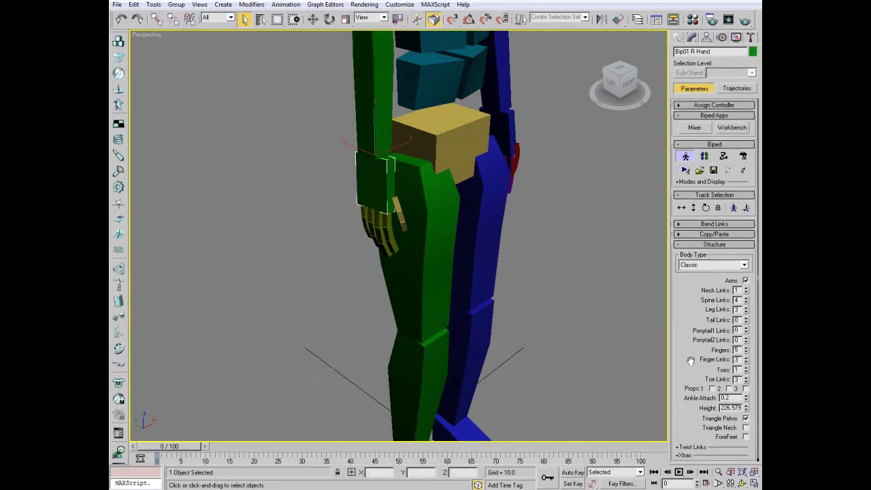
pyautogui.moveTo(510, 422); pyautogui.dragTo(529, 225, button='middle')
pyautogui.click(746, 367)
pyautogui.click(747, 368)
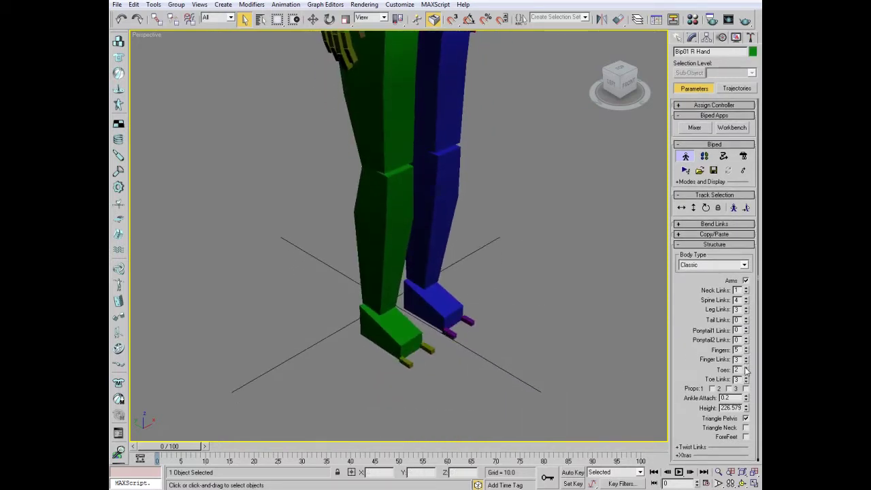
pyautogui.click(747, 367)
pyautogui.click(746, 367)
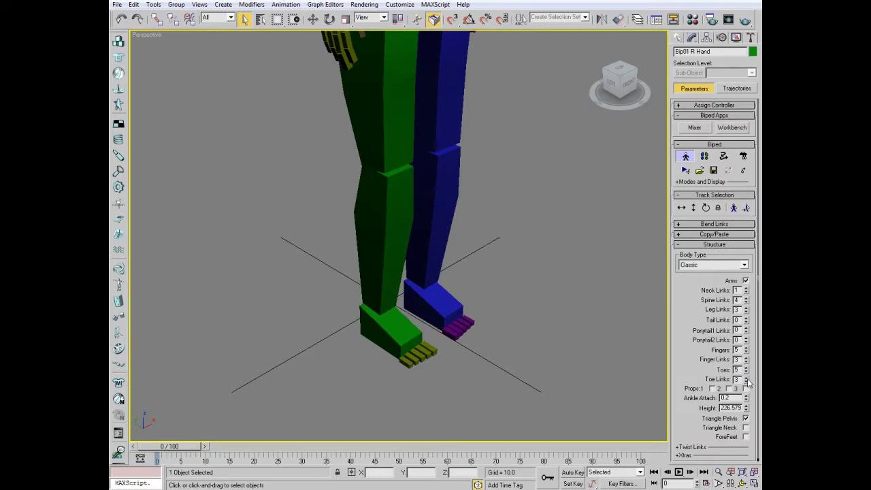
pyautogui.moveTo(512, 330); pyautogui.dragTo(436, 145, button='middle')
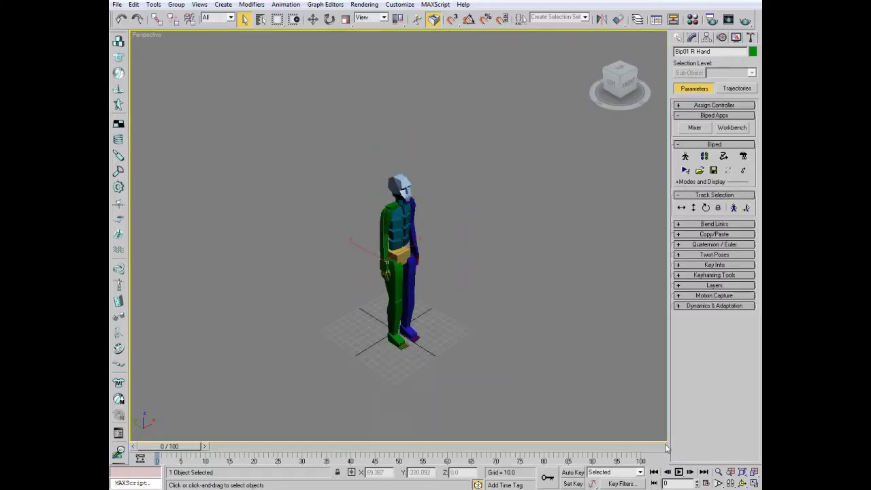
# - View the biped from the Front, expand the Copy/Paste rollout, and switch to Move
pyautogui.click(742, 483)
pyautogui.click(628, 83)
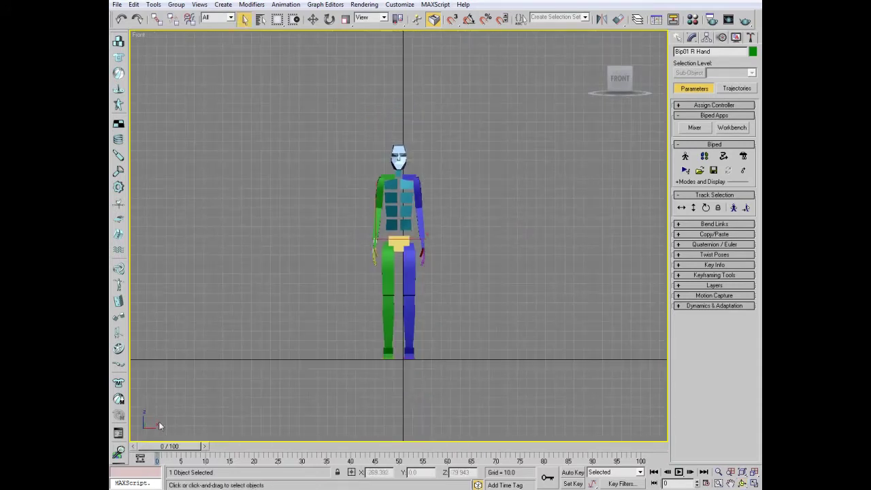
pyautogui.click(701, 234)
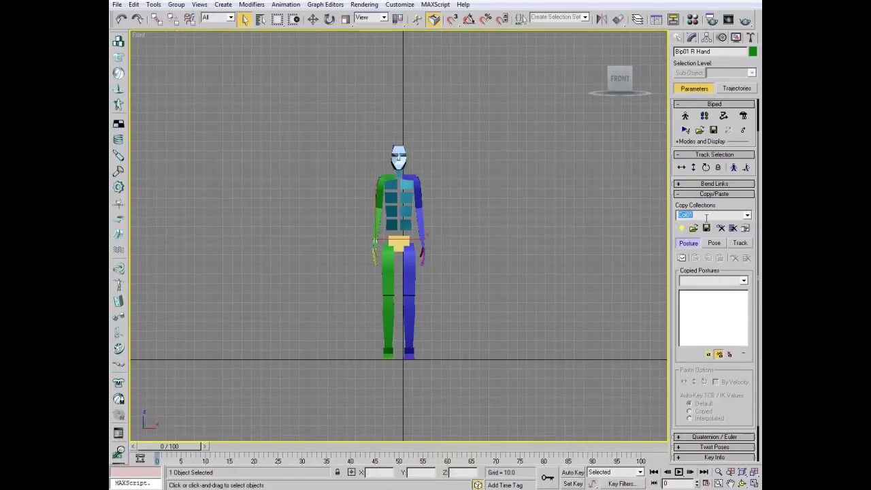
pyautogui.moveTo(426, 207); pyautogui.dragTo(438, 222, button='middle')
pyautogui.press('w')
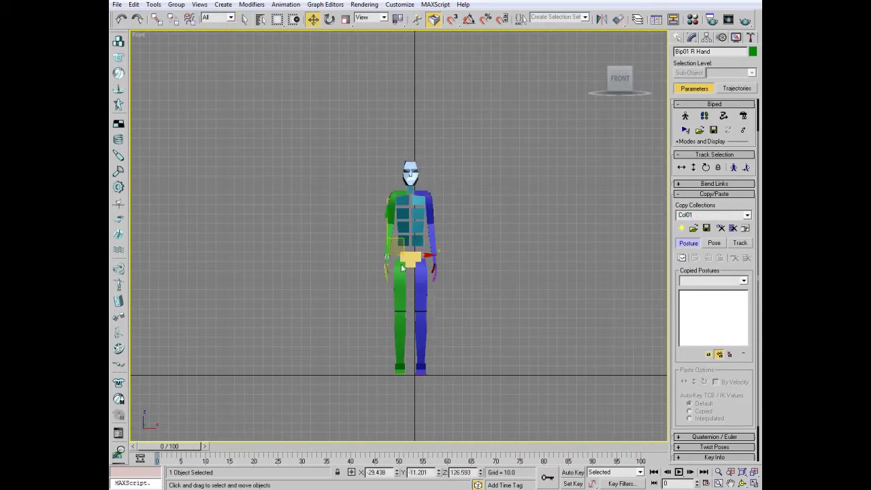
pyautogui.scroll(2, 394, 377)
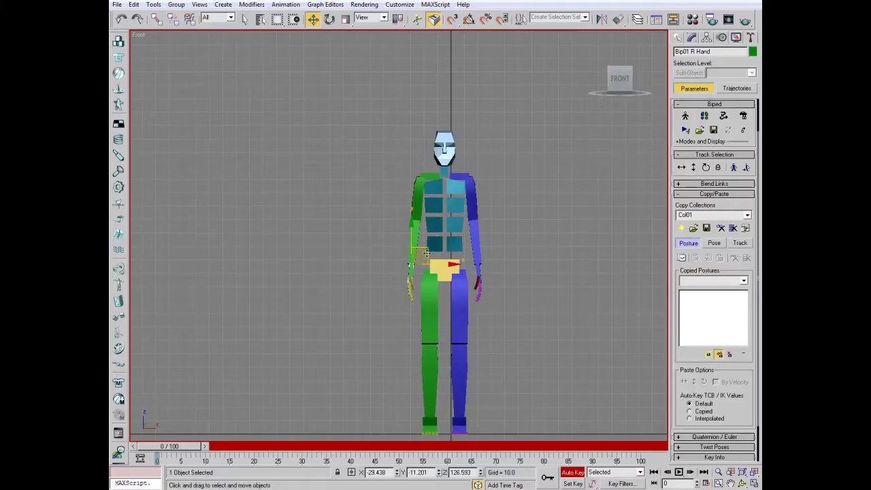
# - Stretch both arms out sideways and raise the right leg level to the side
pyautogui.moveTo(426, 253); pyautogui.dragTo(353, 175)
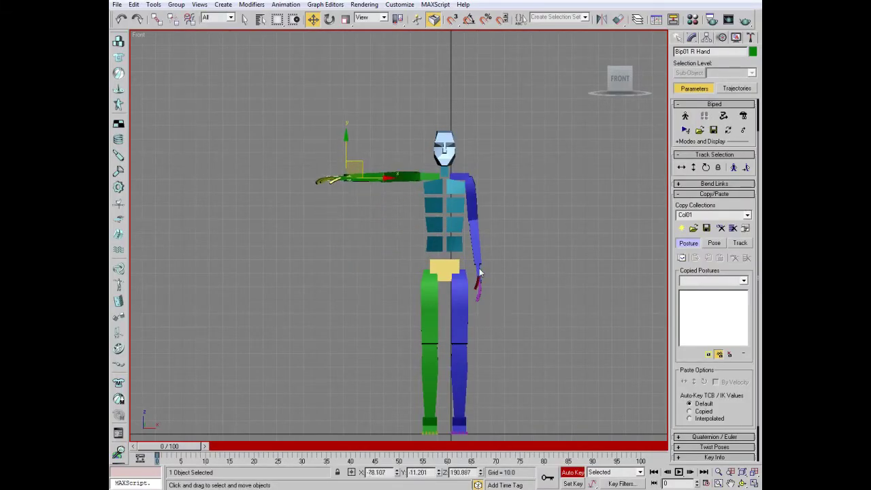
pyautogui.moveTo(479, 272); pyautogui.dragTo(570, 160)
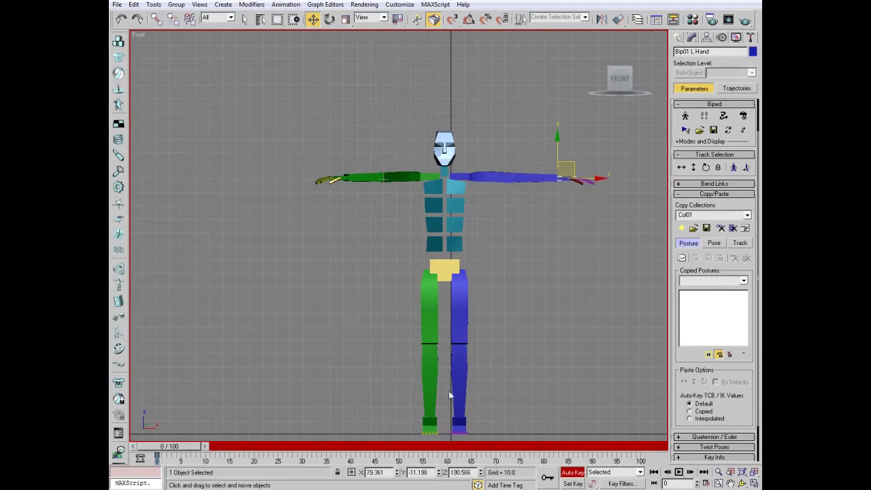
pyautogui.click(445, 271)
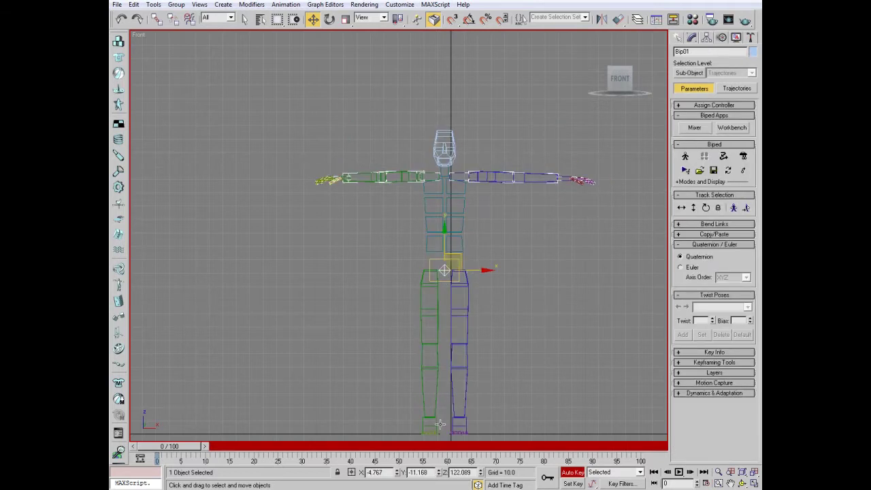
pyautogui.moveTo(429, 418); pyautogui.dragTo(311, 289)
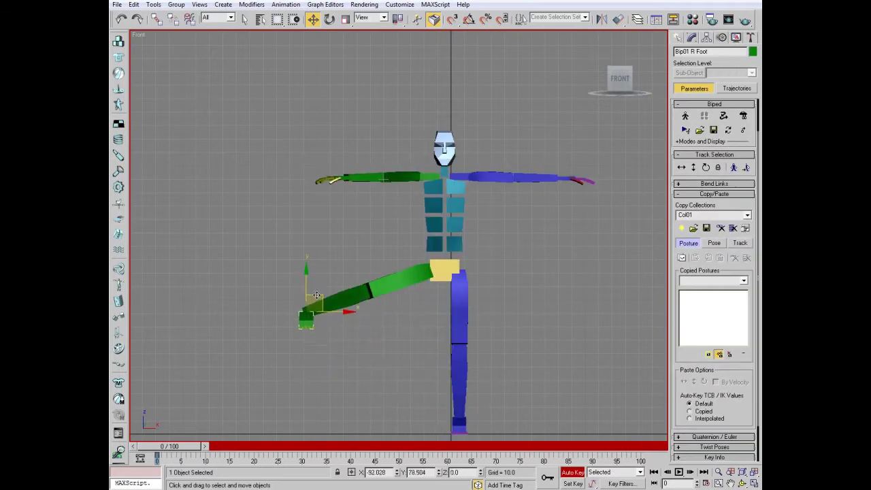
pyautogui.click(329, 18)
pyautogui.moveTo(287, 270)
pyautogui.mouseDown()
pyautogui.moveTo(373, 275)
pyautogui.moveTo(409, 259)
pyautogui.mouseUp()
pyautogui.click(375, 275)
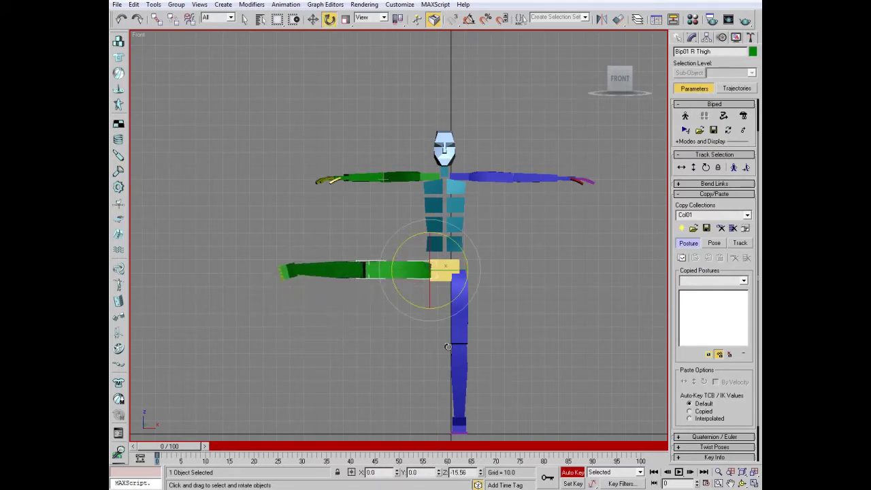
# - Straighten the standing left leg and shift the body over it
pyautogui.click(459, 423)
pyautogui.rightClick(464, 395)
pyautogui.click(470, 402)
pyautogui.moveTo(484, 416); pyautogui.dragTo(478, 416)
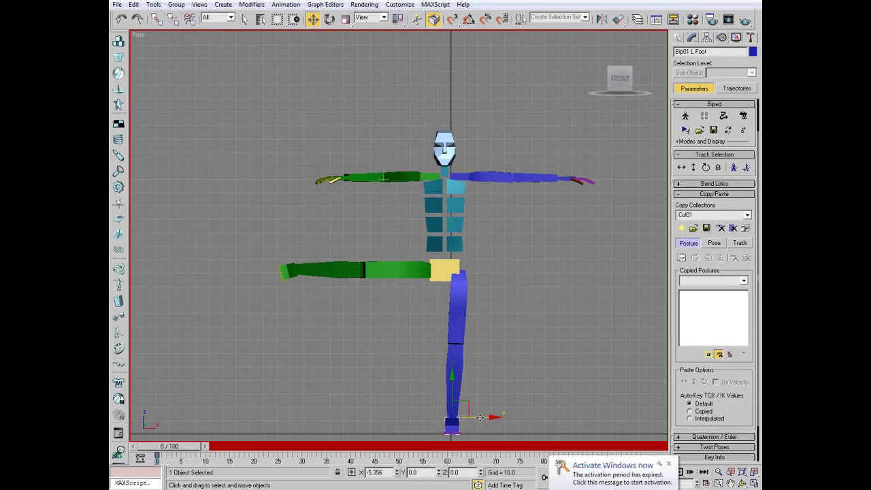
pyautogui.press('F3')
pyautogui.press('F3')
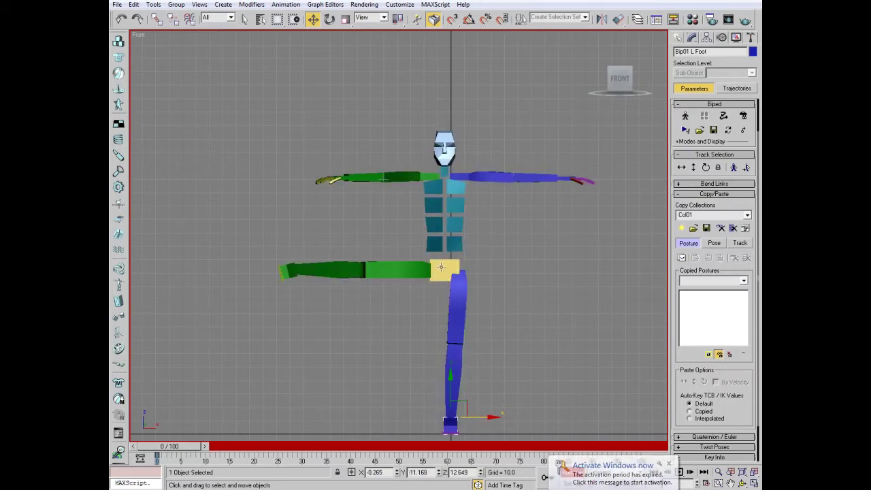
pyautogui.press('F3')
pyautogui.click(444, 270)
pyautogui.moveTo(470, 269); pyautogui.dragTo(477, 270)
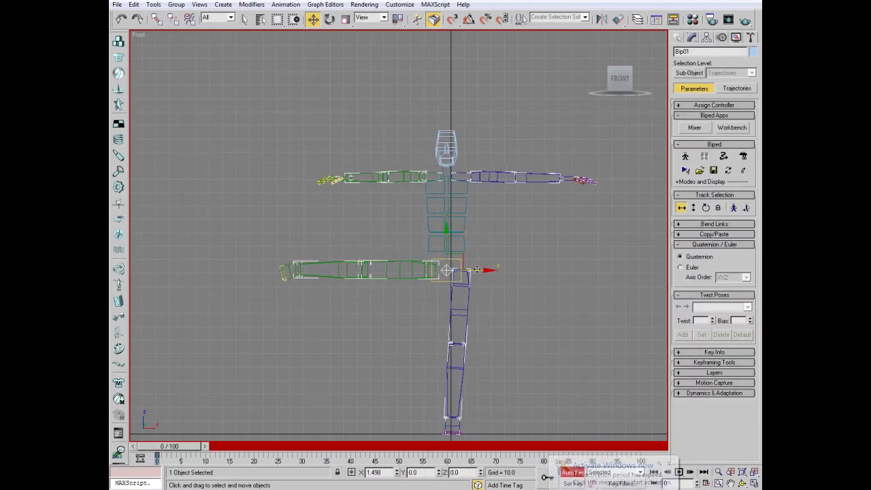
pyautogui.click(463, 416)
pyautogui.moveTo(489, 417); pyautogui.dragTo(485, 415)
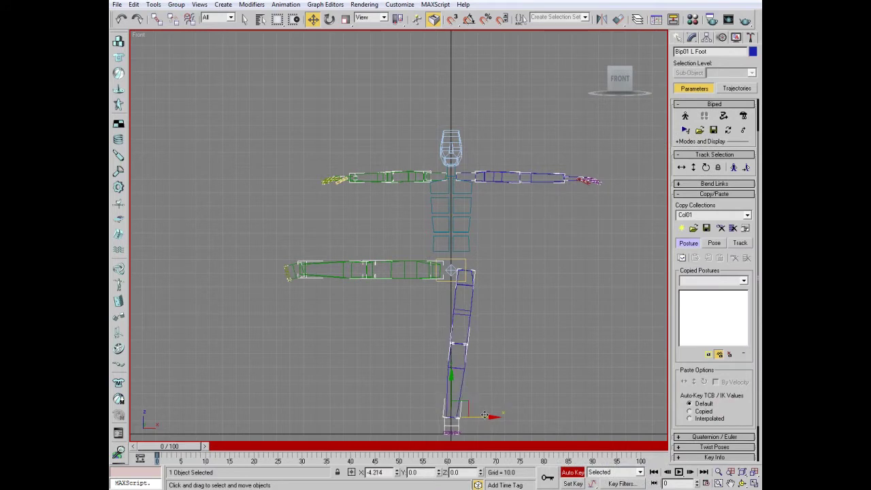
pyautogui.press('F3')
# - Rotate the lower spine and pelvis to tilt the torso and legs
pyautogui.click(456, 247)
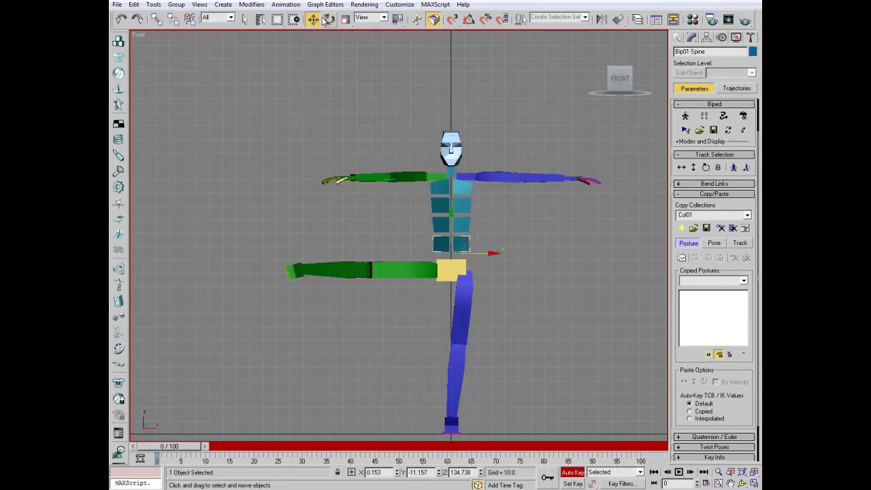
pyautogui.press('e')
pyautogui.moveTo(437, 220); pyautogui.dragTo(440, 159)
pyautogui.click(443, 193)
pyautogui.click(443, 190)
pyautogui.click(463, 264)
pyautogui.moveTo(461, 266); pyautogui.dragTo(448, 284)
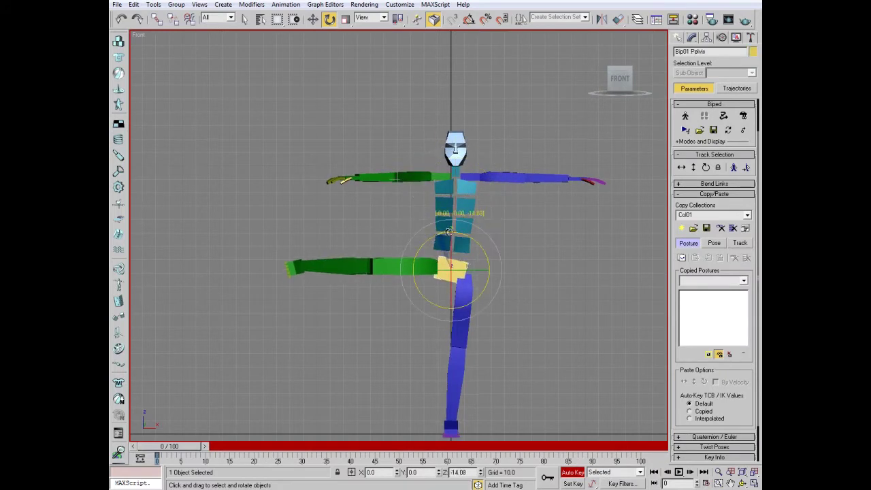
pyautogui.moveTo(447, 283); pyautogui.dragTo(442, 258, button='middle')
pyautogui.press('F3')
pyautogui.press('w')
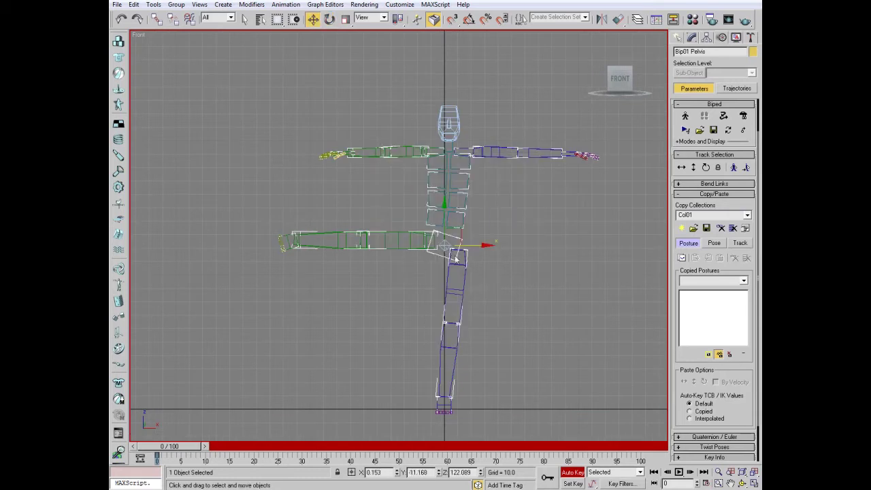
pyautogui.click(445, 246)
pyautogui.press('F3')
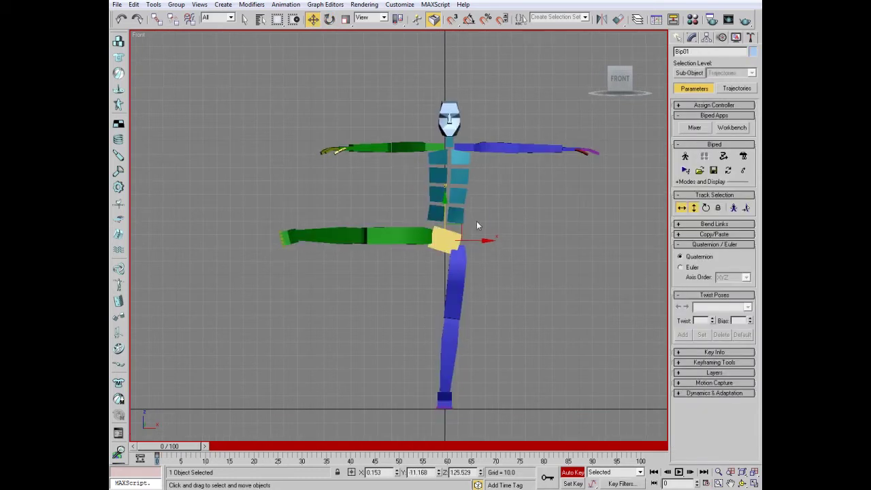
pyautogui.moveTo(476, 221); pyautogui.dragTo(479, 226, button='middle')
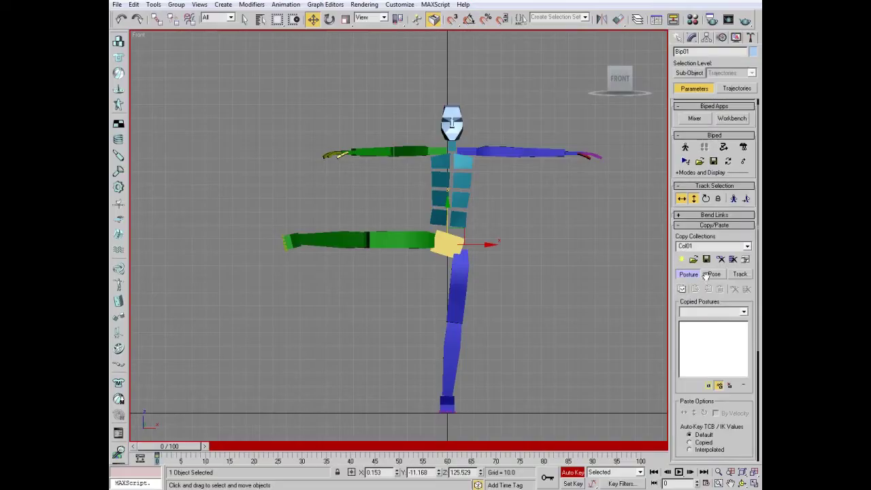
# - Copy the one-legged stance into the Col01 collection as Pose01
pyautogui.click(712, 273)
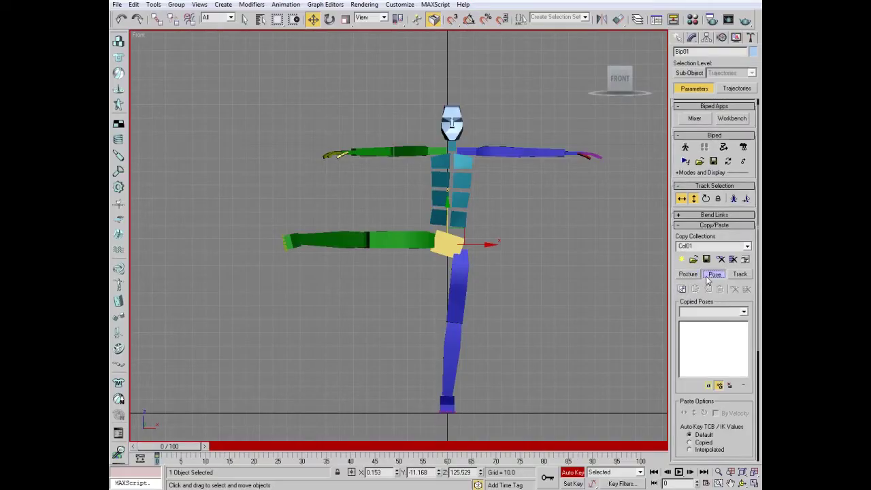
pyautogui.click(740, 273)
pyautogui.click(688, 274)
pyautogui.click(713, 275)
pyautogui.click(683, 289)
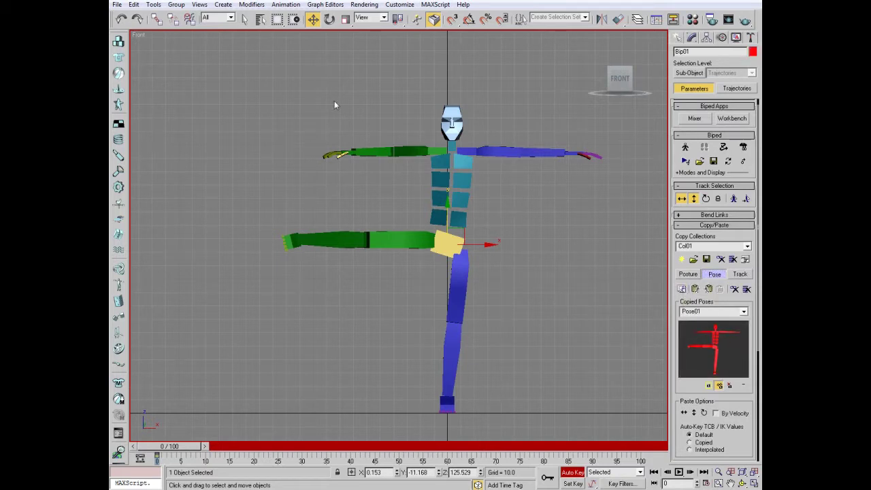
pyautogui.moveTo(334, 105); pyautogui.dragTo(323, 100, button='middle')
# - Undo an accidental foot move, re-enable Auto Key, and go to frame 25
pyautogui.click(573, 471)
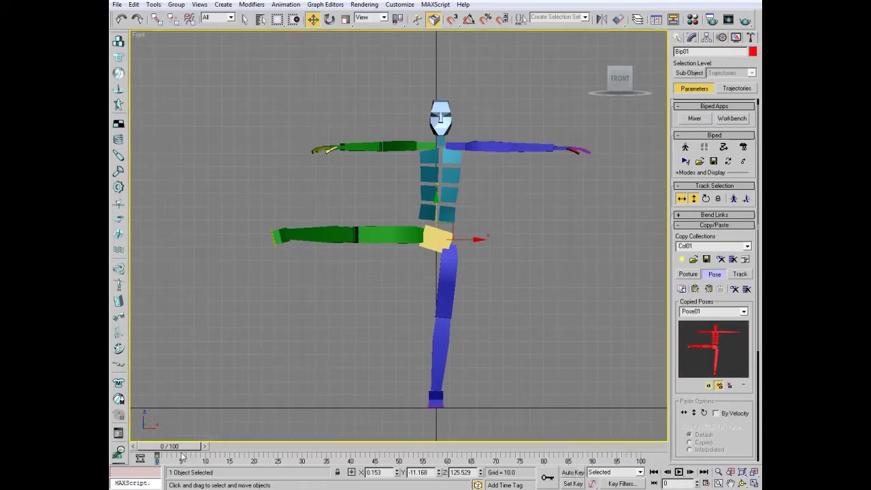
pyautogui.moveTo(276, 237); pyautogui.dragTo(256, 430)
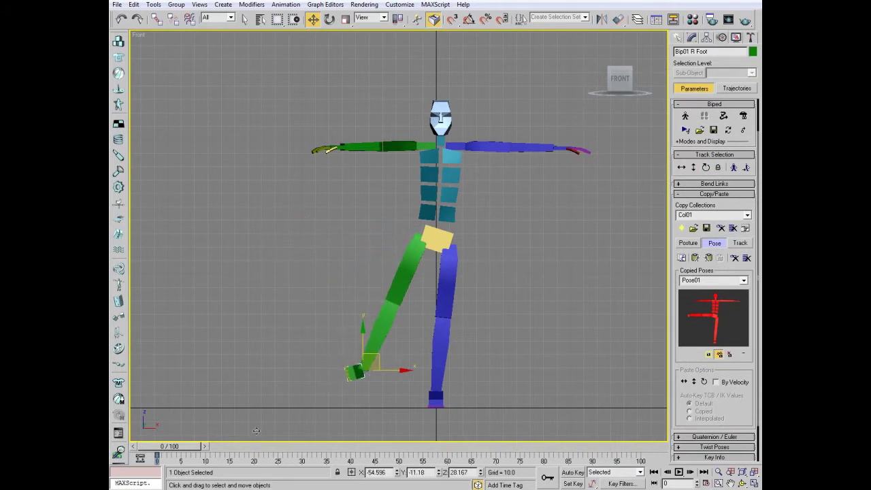
pyautogui.hotkey('ctrl', 'z')
pyautogui.click(573, 471)
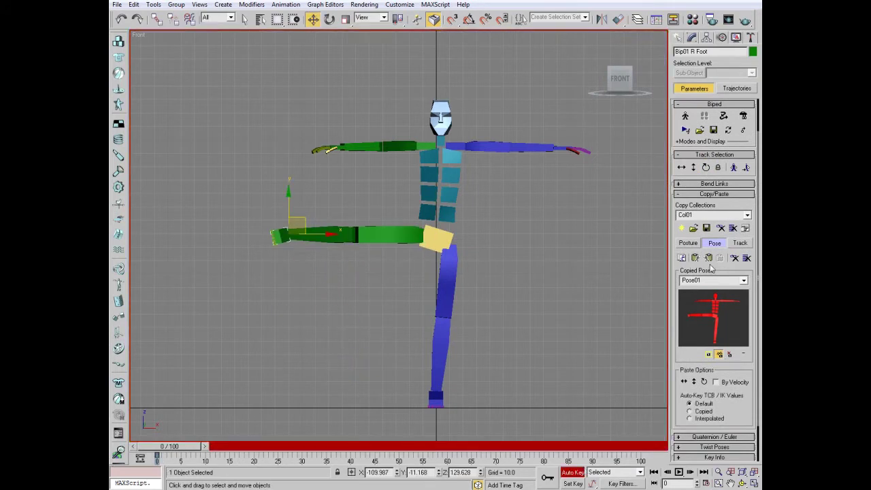
pyautogui.moveTo(180, 450); pyautogui.dragTo(295, 456)
pyautogui.press('w')
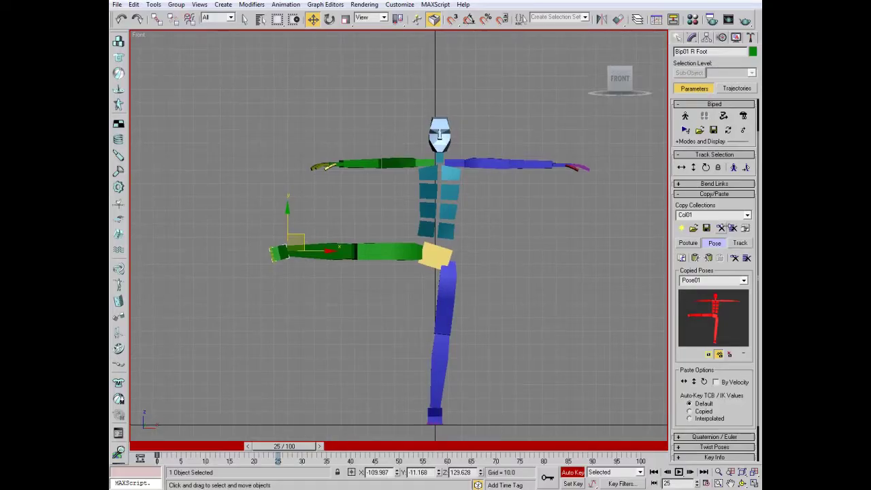
# - Key the raised-leg pose mirrored at frames 25 and 75 and normal at 50 and 100
pyautogui.click(709, 258)
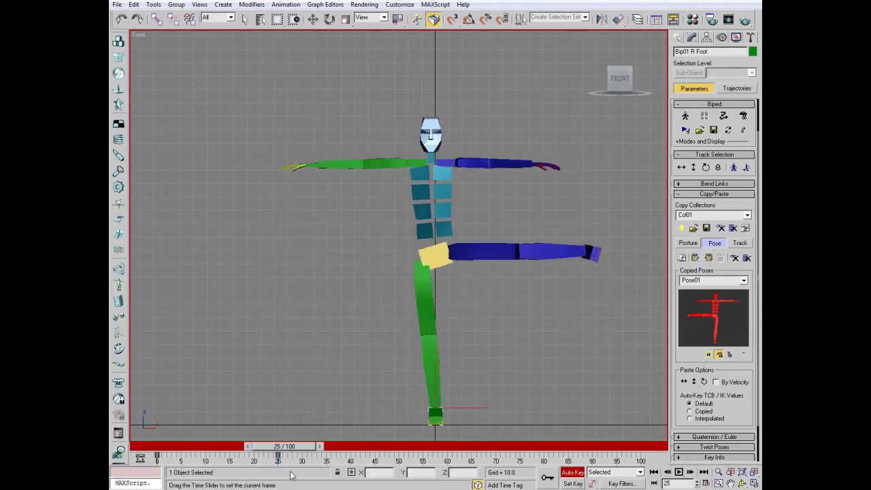
pyautogui.moveTo(281, 449)
pyautogui.mouseDown()
pyautogui.moveTo(514, 445)
pyautogui.moveTo(248, 449)
pyautogui.moveTo(592, 446)
pyautogui.mouseUp()
pyautogui.click(708, 258)
pyautogui.click(710, 259)
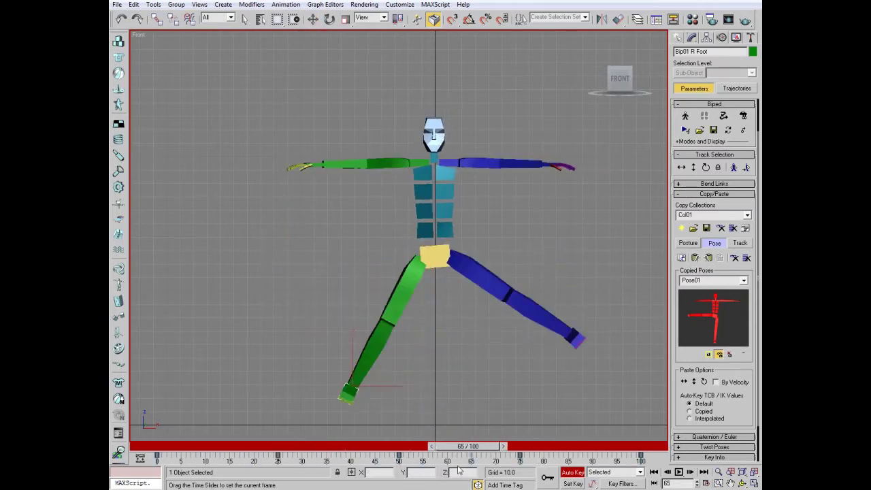
# - Play the 100-frame loop, then stop and return to frame 0
pyautogui.click(678, 472)
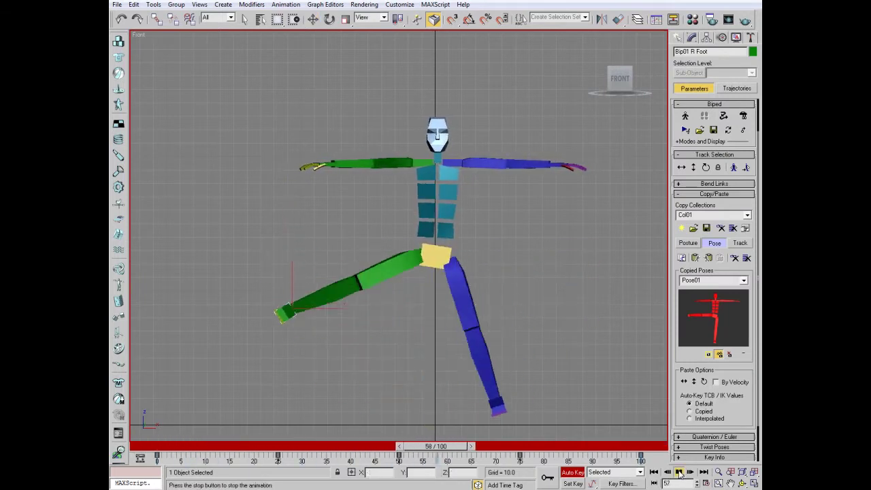
pyautogui.moveTo(266, 445)
pyautogui.mouseDown()
pyautogui.moveTo(153, 449)
pyautogui.moveTo(173, 450)
pyautogui.mouseUp()
pyautogui.press('w')
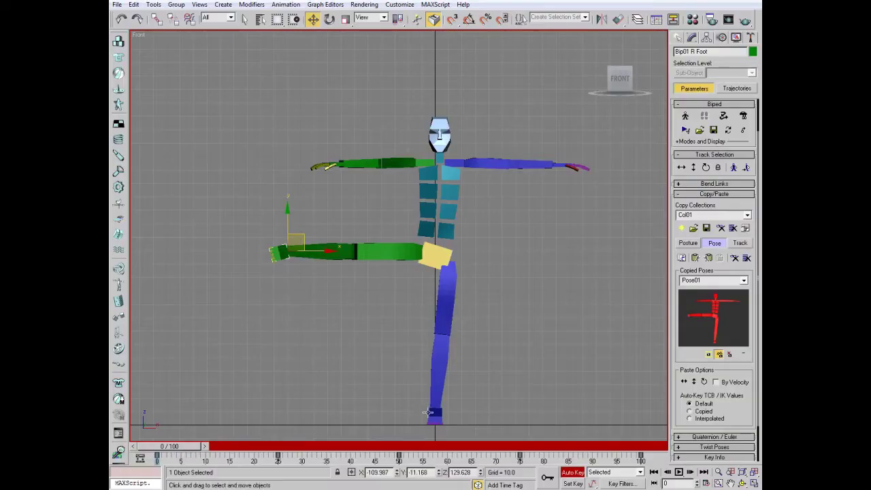
pyautogui.click(439, 413)
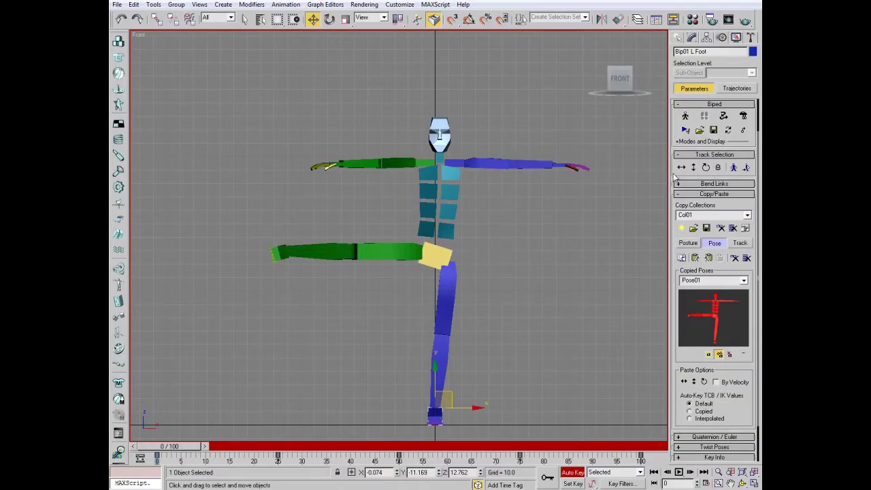
# - Check the Key Info rollout and turn Auto Key off
pyautogui.scroll(-3, 677, 174)
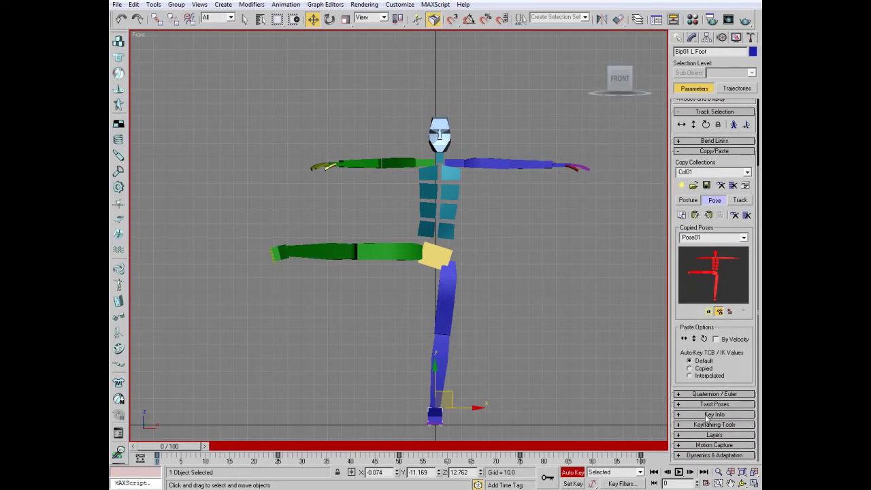
pyautogui.click(708, 414)
pyautogui.click(579, 471)
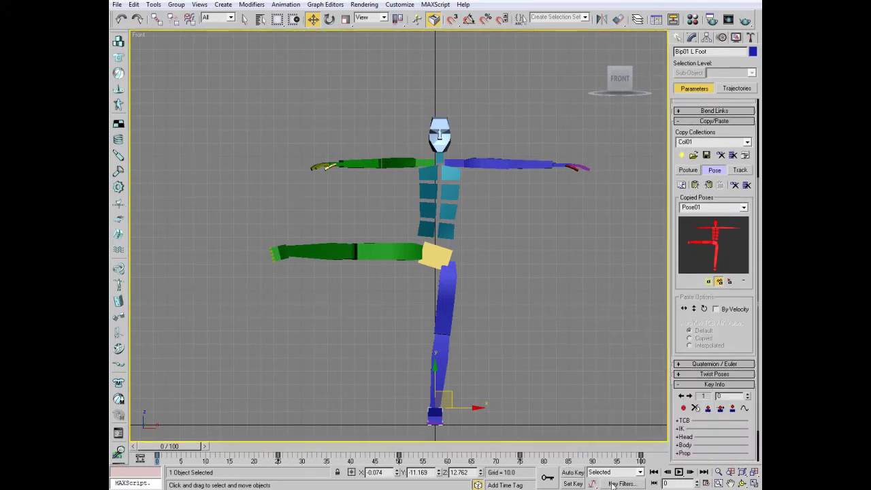
pyautogui.click(695, 382)
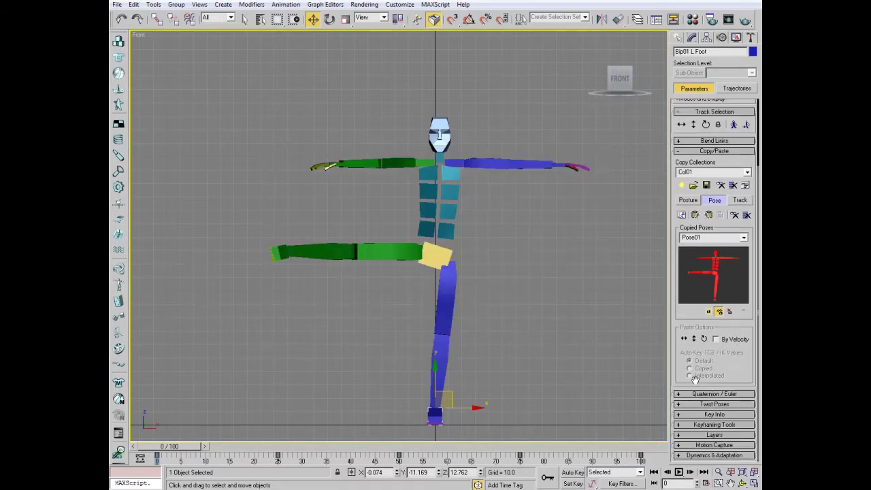
# - Lower the body and raise the left foot to bend the leg, then copy it as Pose02
pyautogui.press('F3')
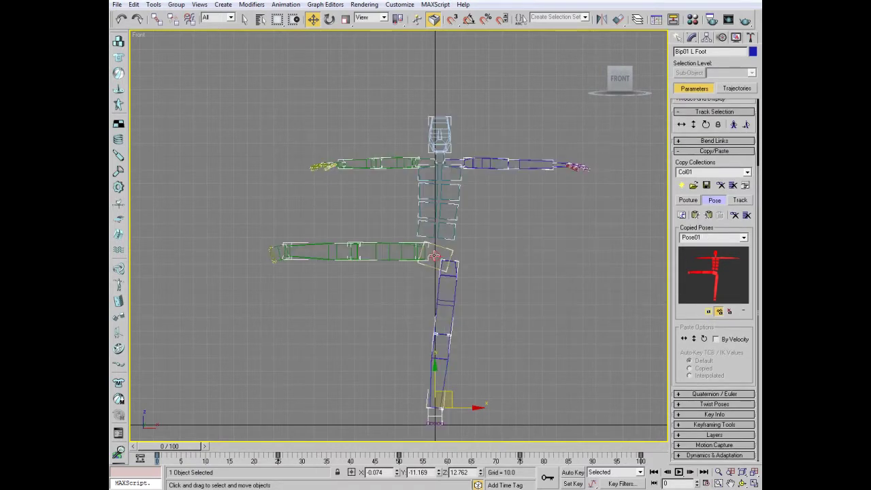
pyautogui.click(436, 267)
pyautogui.moveTo(436, 267); pyautogui.dragTo(471, 310)
pyautogui.click(444, 381)
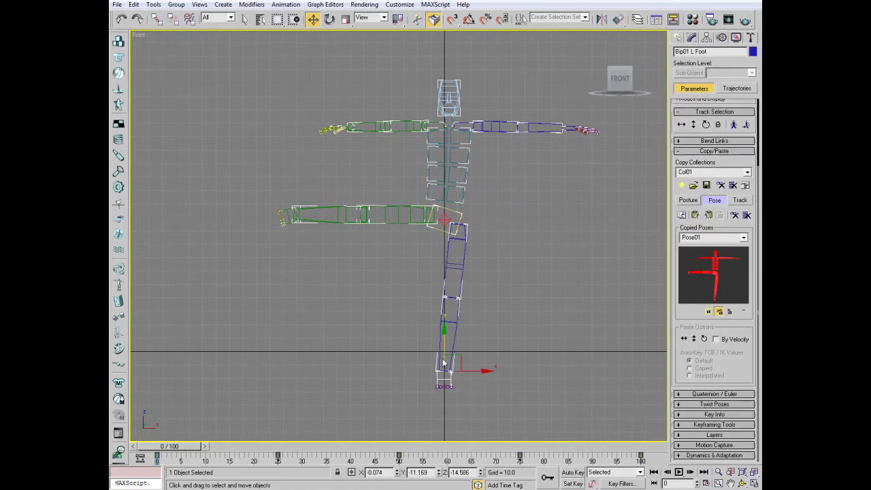
pyautogui.moveTo(443, 382); pyautogui.dragTo(443, 341)
pyautogui.press('F3')
pyautogui.moveTo(429, 307); pyautogui.dragTo(419, 348, button='middle')
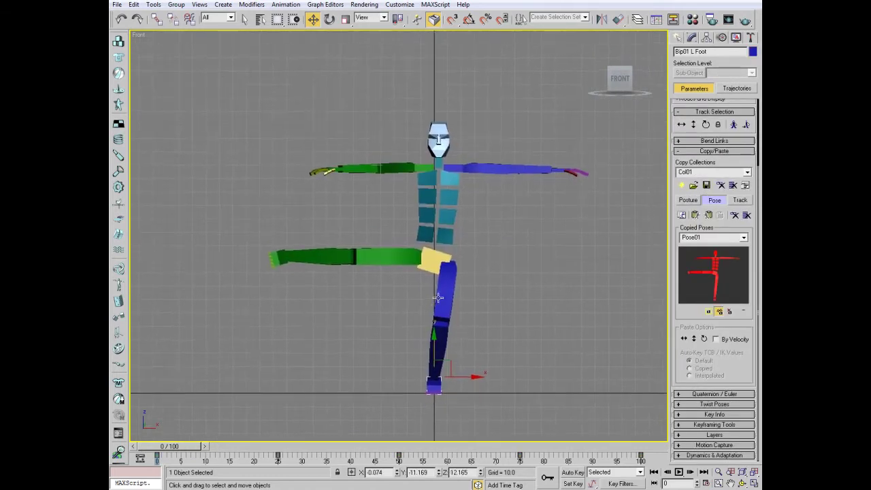
pyautogui.click(680, 215)
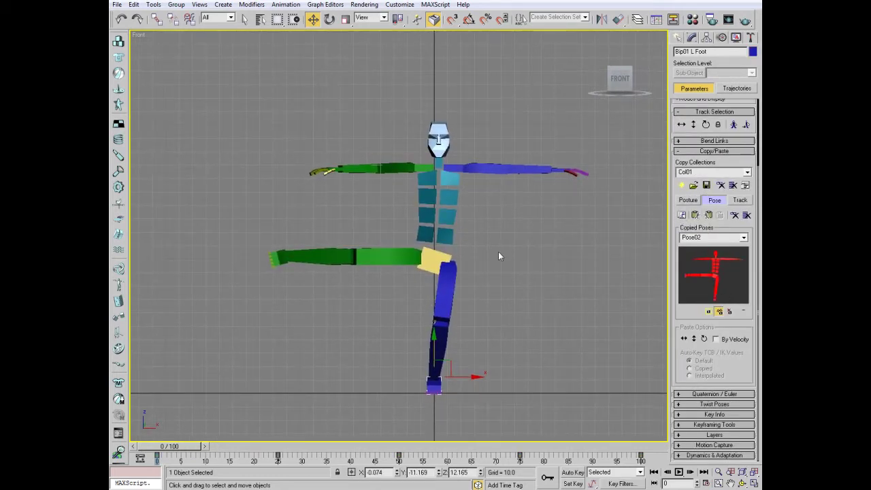
pyautogui.moveTo(185, 467); pyautogui.dragTo(215, 463)
# - Paste Pose02 at frame 12 and its mirror at frame 38, then scrub to check
pyautogui.press('w')
pyautogui.click(573, 472)
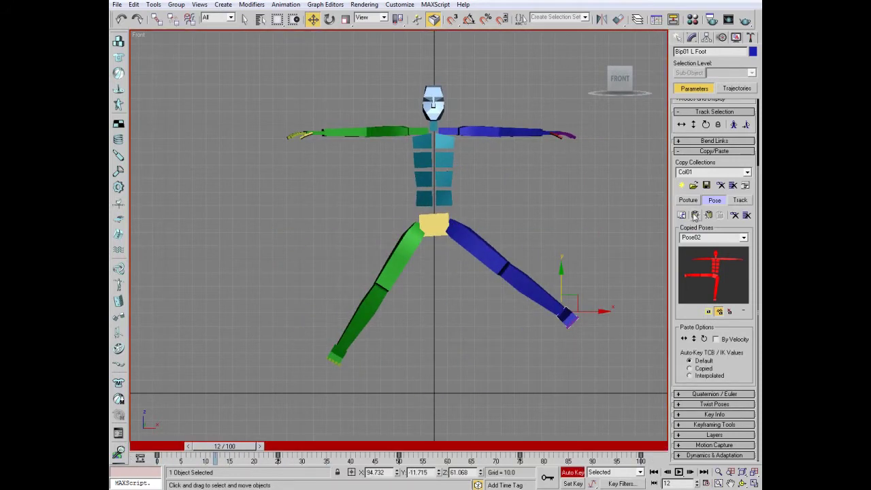
pyautogui.click(694, 215)
pyautogui.moveTo(180, 472); pyautogui.dragTo(307, 483)
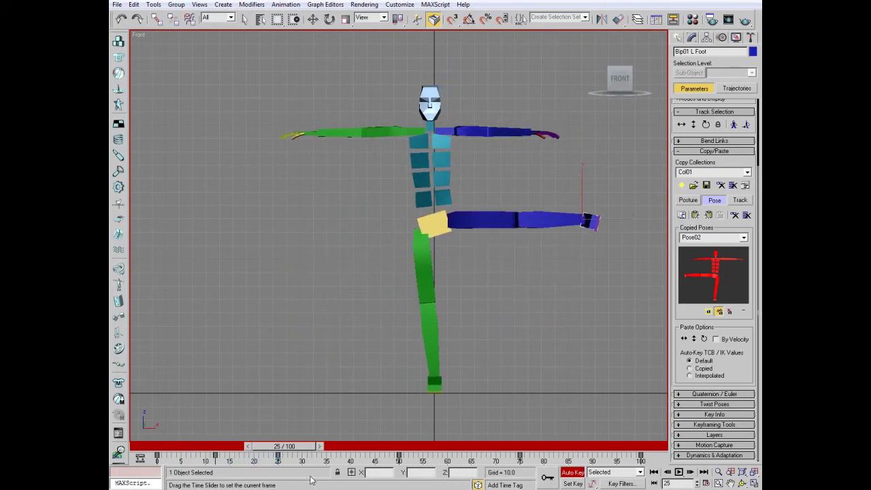
pyautogui.moveTo(319, 480); pyautogui.dragTo(368, 465)
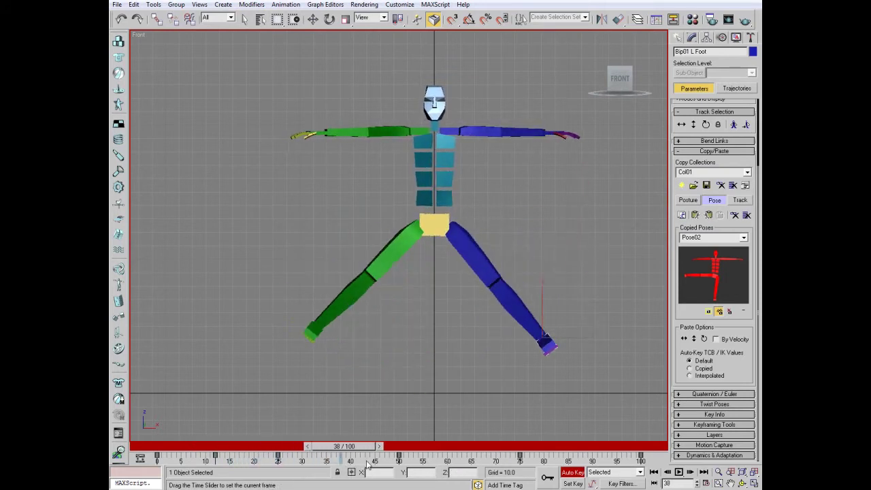
pyautogui.click(708, 215)
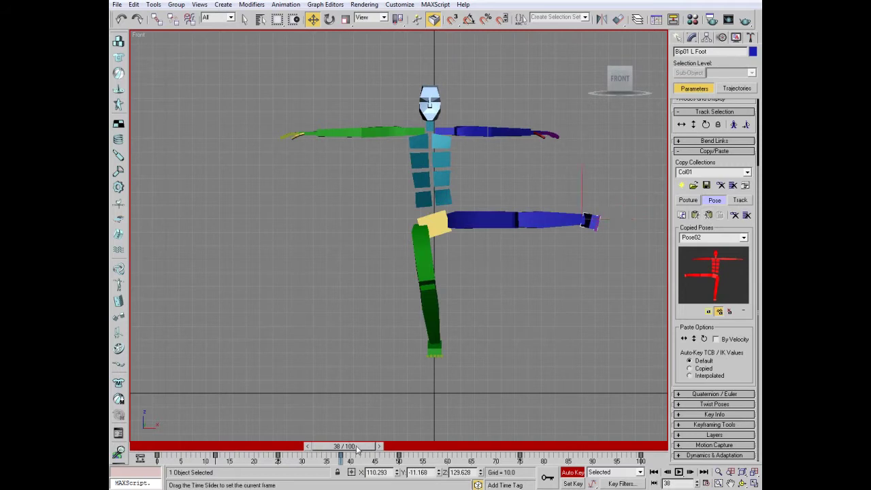
pyautogui.moveTo(357, 449)
pyautogui.mouseDown()
pyautogui.moveTo(565, 451)
pyautogui.moveTo(193, 449)
pyautogui.moveTo(659, 443)
pyautogui.mouseUp()
pyautogui.click(572, 472)
pyautogui.moveTo(149, 447); pyautogui.dragTo(191, 447)
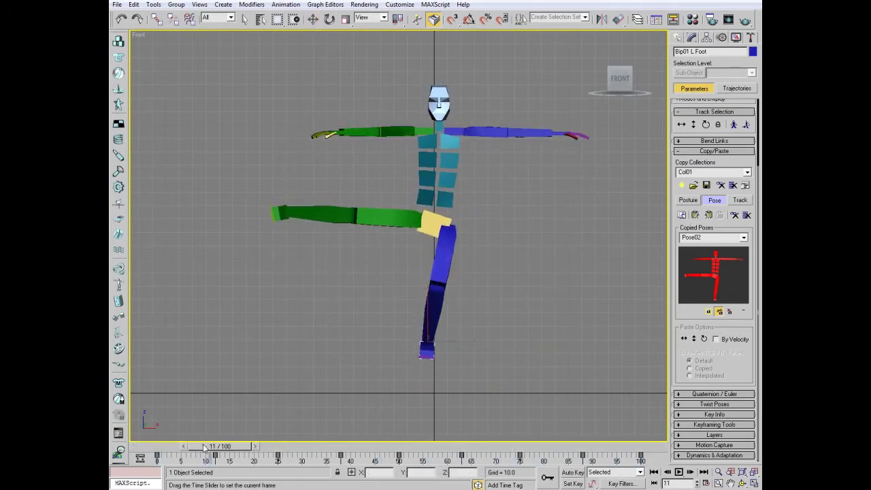
# - Lower the biped's centre of mass at frame 12 with Auto Key on
pyautogui.click(573, 471)
pyautogui.press('F3')
pyautogui.click(433, 224)
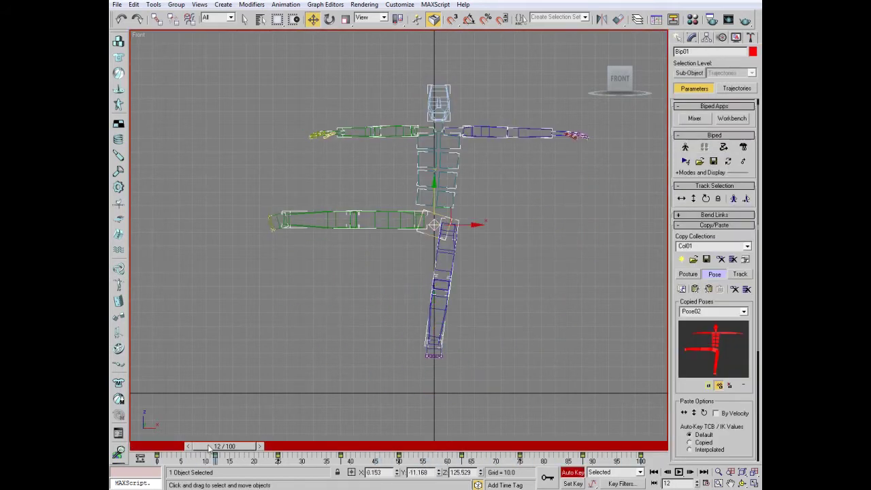
pyautogui.moveTo(215, 446)
pyautogui.mouseDown()
pyautogui.moveTo(183, 446)
pyautogui.moveTo(206, 463)
pyautogui.mouseUp()
pyautogui.moveTo(435, 189); pyautogui.dragTo(436, 224)
pyautogui.moveTo(225, 446)
pyautogui.mouseDown()
pyautogui.moveTo(167, 462)
pyautogui.moveTo(342, 461)
pyautogui.mouseUp()
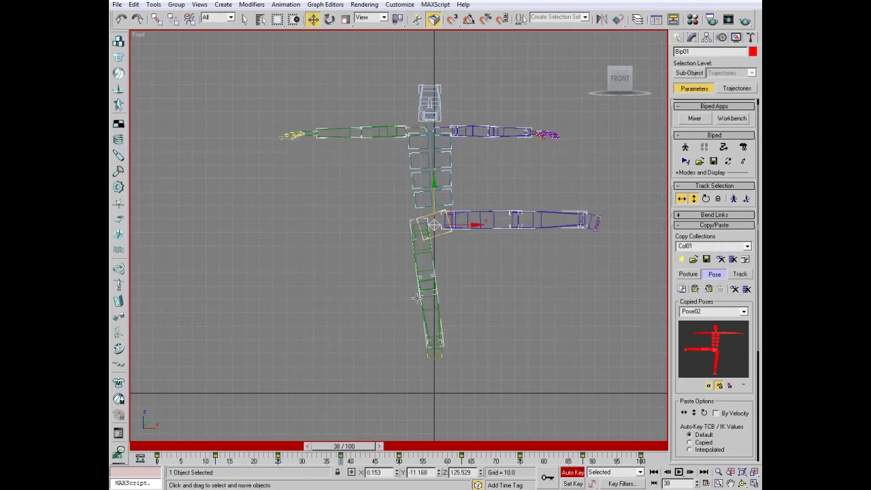
# - Copy the frame-12 body key to frame 38 and scrub through the animation to review
pyautogui.keyDown('shift'); pyautogui.moveTo(217, 457); pyautogui.dragTo(236, 457); pyautogui.keyUp('shift')
pyautogui.keyDown('shift'); pyautogui.moveTo(342, 458); pyautogui.dragTo(342, 458); pyautogui.keyUp('shift')
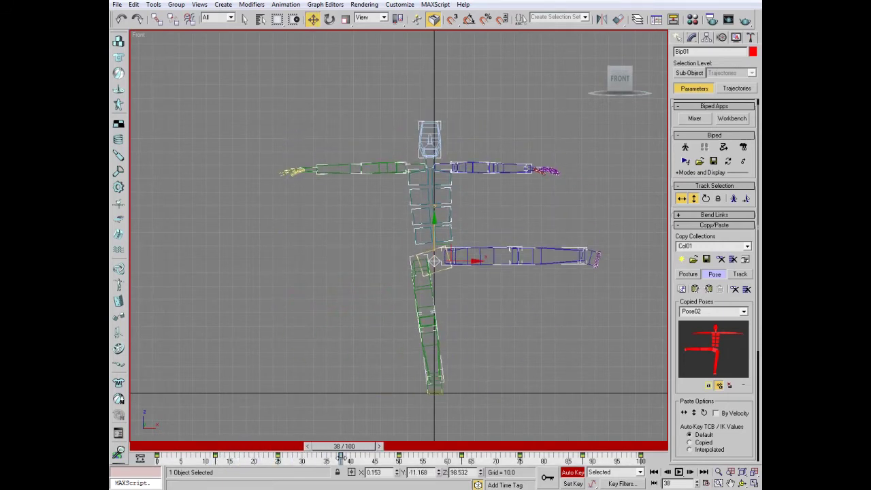
pyautogui.keyDown('shift'); pyautogui.moveTo(579, 457); pyautogui.dragTo(580, 458); pyautogui.keyUp('shift')
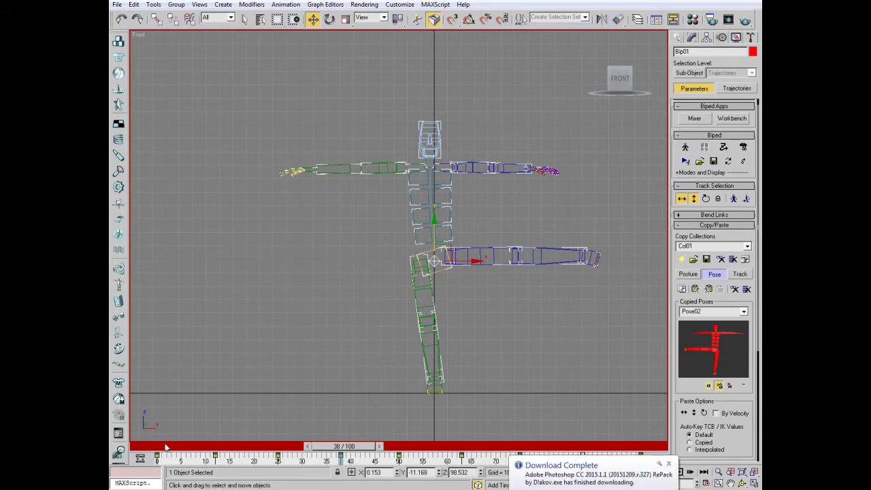
pyautogui.moveTo(165, 447)
pyautogui.mouseDown()
pyautogui.moveTo(384, 446)
pyautogui.moveTo(534, 470)
pyautogui.moveTo(624, 447)
pyautogui.mouseUp()
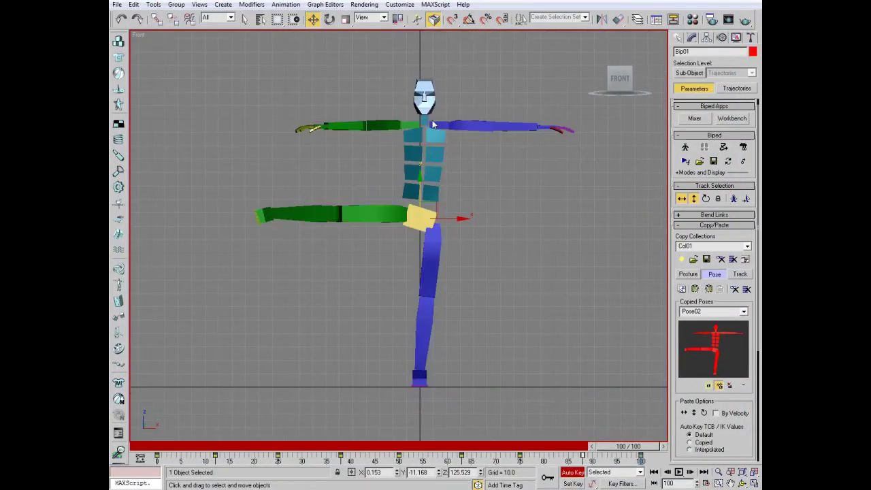
pyautogui.click(570, 475)
pyautogui.moveTo(628, 446)
pyautogui.mouseDown()
pyautogui.moveTo(228, 472)
pyautogui.moveTo(126, 451)
pyautogui.mouseUp()
# - Scrub and play the kick animation in the front view with Auto Key on
pyautogui.click(420, 377)
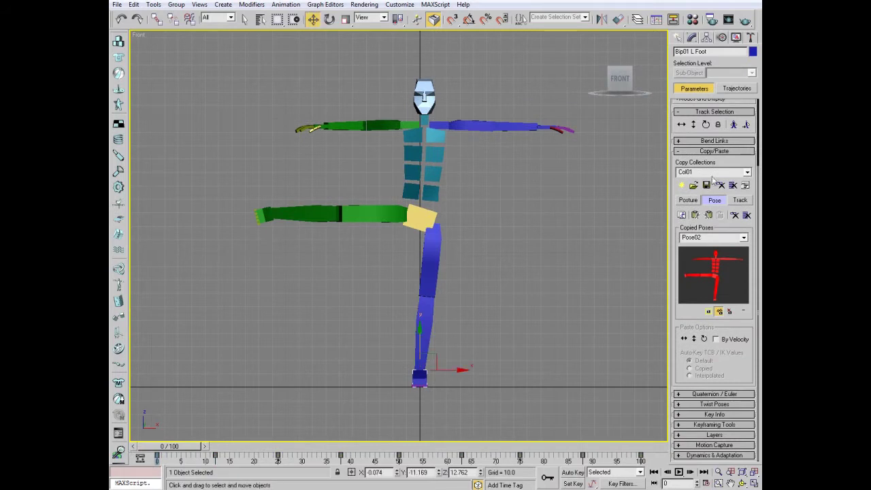
pyautogui.click(695, 152)
pyautogui.click(708, 265)
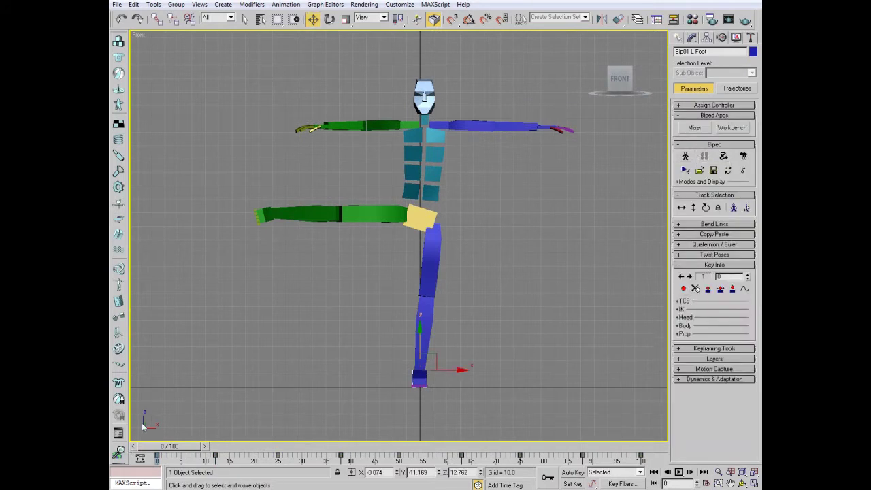
pyautogui.click(567, 475)
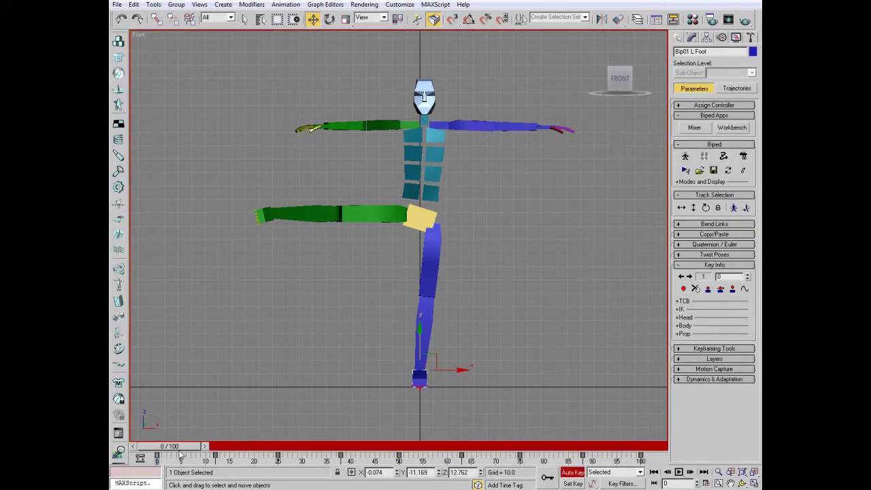
pyautogui.moveTo(180, 454); pyautogui.dragTo(232, 454)
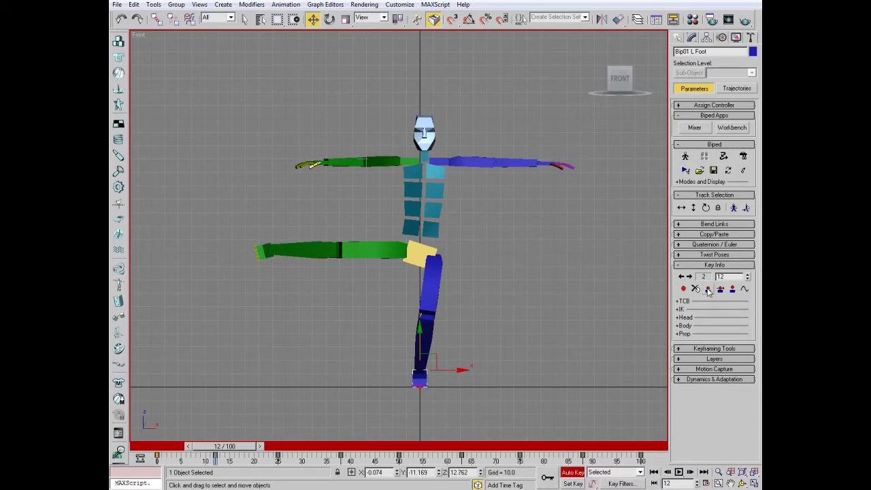
pyautogui.moveTo(157, 447)
pyautogui.mouseDown()
pyautogui.moveTo(358, 451)
pyautogui.moveTo(410, 464)
pyautogui.moveTo(359, 449)
pyautogui.moveTo(195, 449)
pyautogui.moveTo(581, 452)
pyautogui.mouseUp()
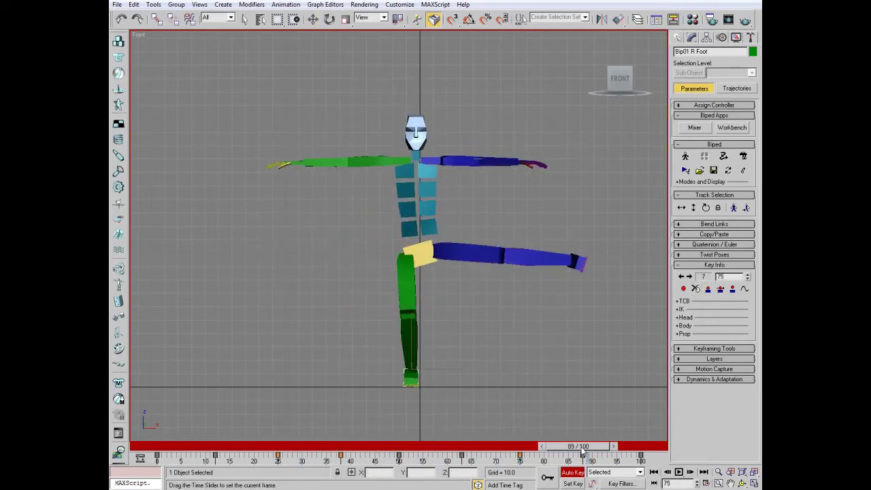
pyautogui.moveTo(262, 474)
pyautogui.mouseDown()
pyautogui.moveTo(403, 476)
pyautogui.moveTo(467, 454)
pyautogui.moveTo(637, 484)
pyautogui.mouseUp()
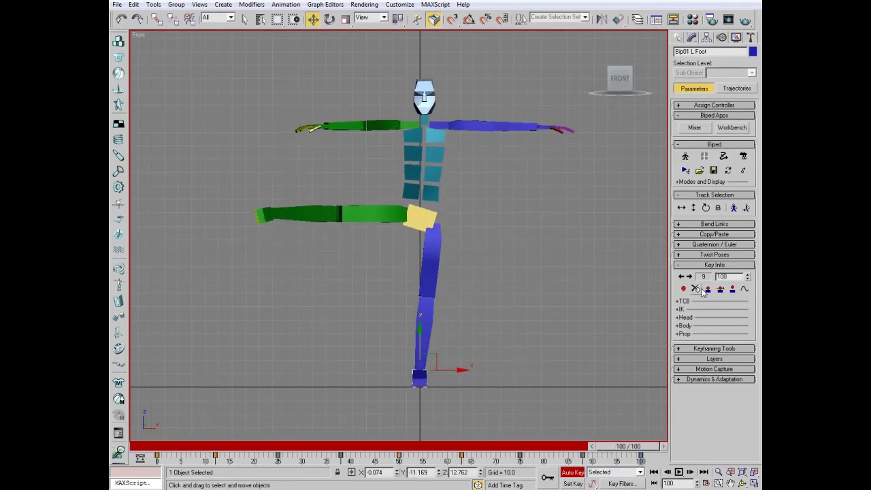
pyautogui.click(678, 472)
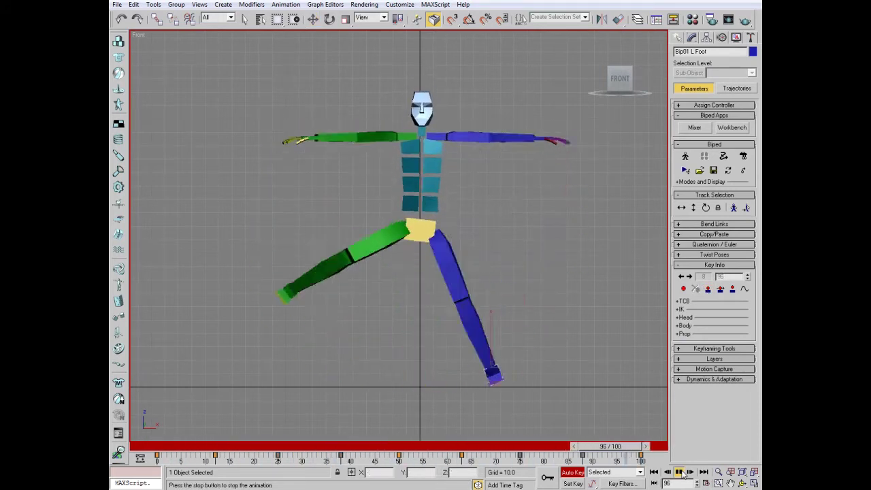
pyautogui.moveTo(158, 449)
pyautogui.mouseDown()
pyautogui.moveTo(466, 454)
pyautogui.moveTo(158, 449)
pyautogui.mouseUp()
# - Replay the animation from the Left view, orbit to an angle, and turn Auto Key off
pyautogui.press('w')
pyautogui.click(597, 78)
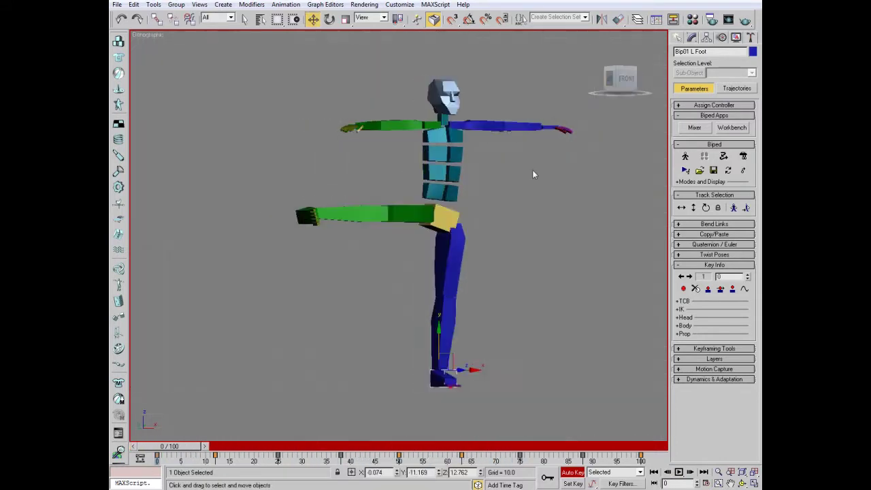
pyautogui.click(681, 473)
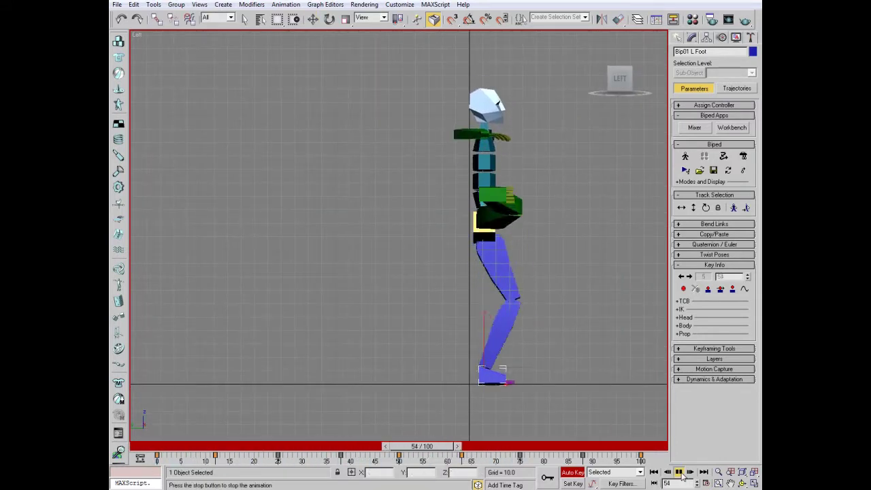
pyautogui.moveTo(617, 82); pyautogui.dragTo(520, 323)
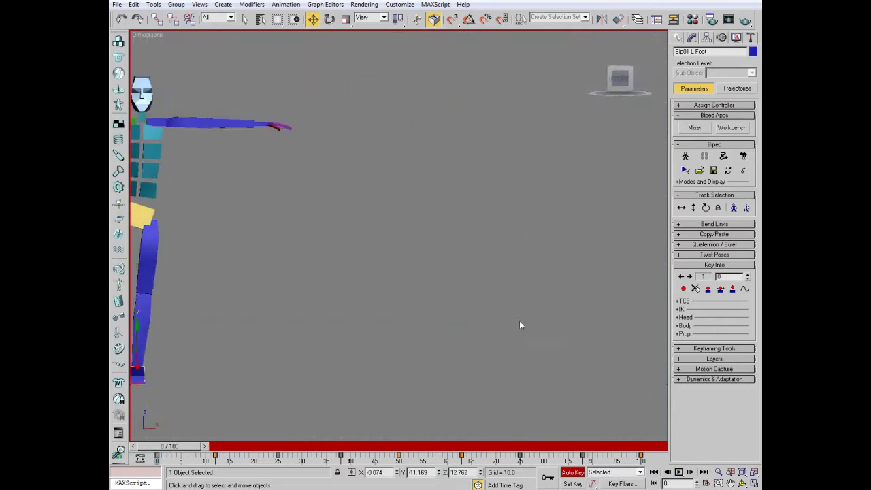
pyautogui.click(574, 473)
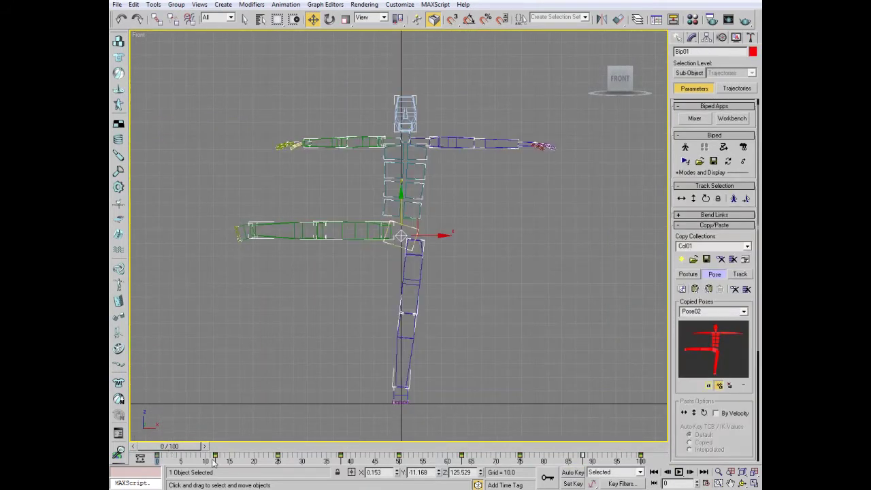
# - Scrub the timeline between frames 9 and 37 to review the biped's poses
pyautogui.moveTo(171, 446); pyautogui.dragTo(223, 446)
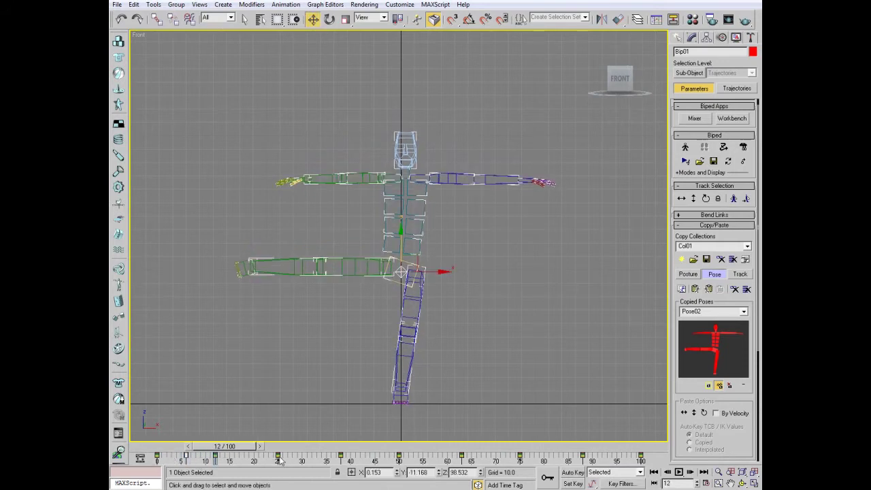
pyautogui.moveTo(238, 445)
pyautogui.mouseDown()
pyautogui.moveTo(225, 466)
pyautogui.moveTo(311, 465)
pyautogui.mouseUp()
pyautogui.press('w')
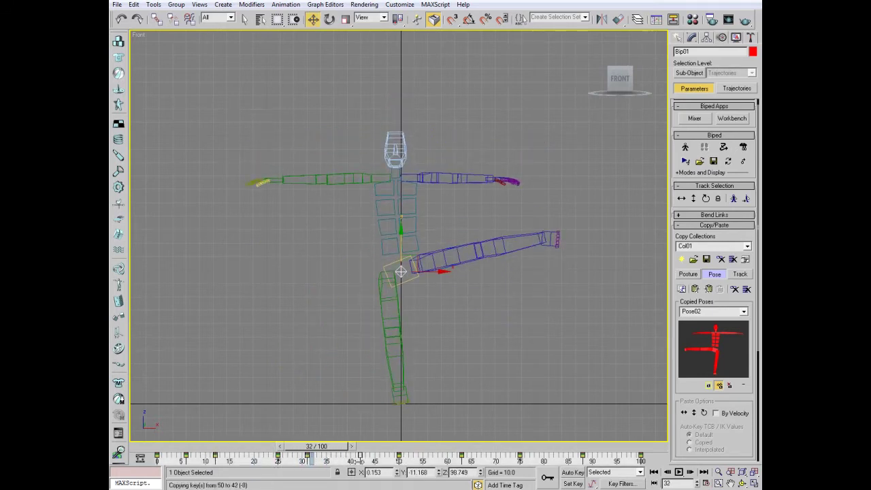
pyautogui.moveTo(355, 447)
pyautogui.mouseDown()
pyautogui.moveTo(338, 447)
pyautogui.moveTo(307, 469)
pyautogui.mouseUp()
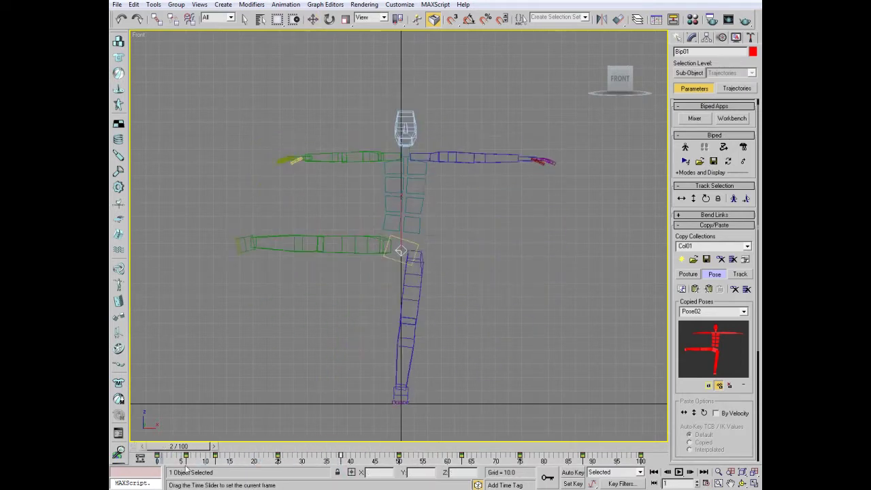
# - Shift-copy the raised-leg key at frame 50 to frame 39 and the one at 63 to 54
pyautogui.keyDown('shift'); pyautogui.moveTo(401, 457); pyautogui.dragTo(343, 456); pyautogui.keyUp('shift')
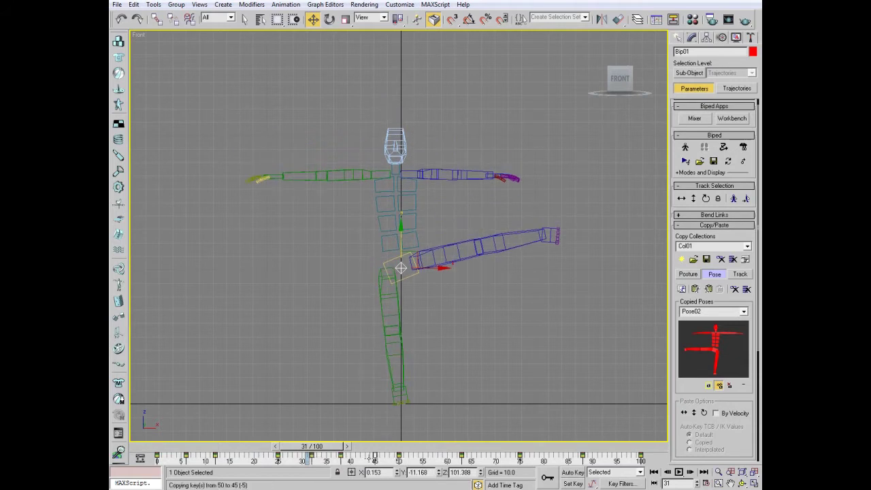
pyautogui.moveTo(339, 453); pyautogui.dragTo(399, 452)
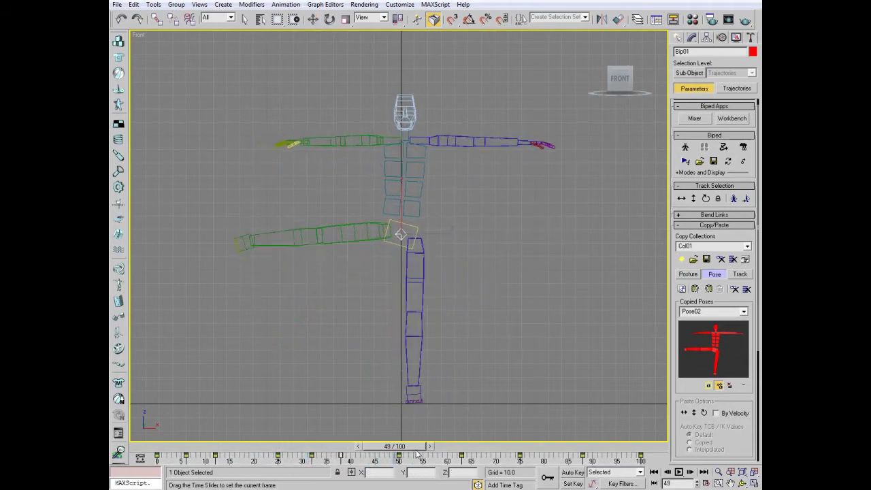
pyautogui.moveTo(462, 456)
pyautogui.keyDown('shift'); pyautogui.mouseDown()
pyautogui.moveTo(420, 463)
pyautogui.moveTo(594, 451)
pyautogui.mouseUp(); pyautogui.keyUp('shift')
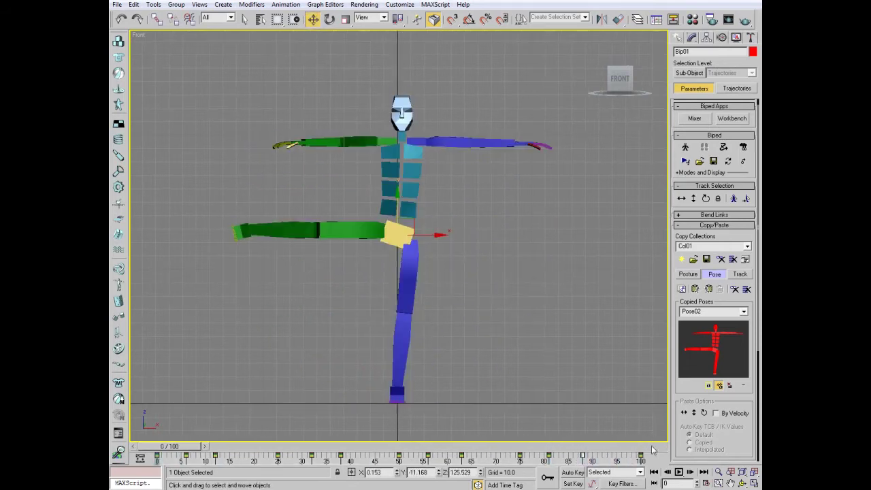
# - Stop playback and scrub through frames 4–14 to check the copied raised-leg poses
pyautogui.click(679, 471)
pyautogui.moveTo(269, 446)
pyautogui.mouseDown()
pyautogui.moveTo(143, 471)
pyautogui.moveTo(195, 454)
pyautogui.mouseUp()
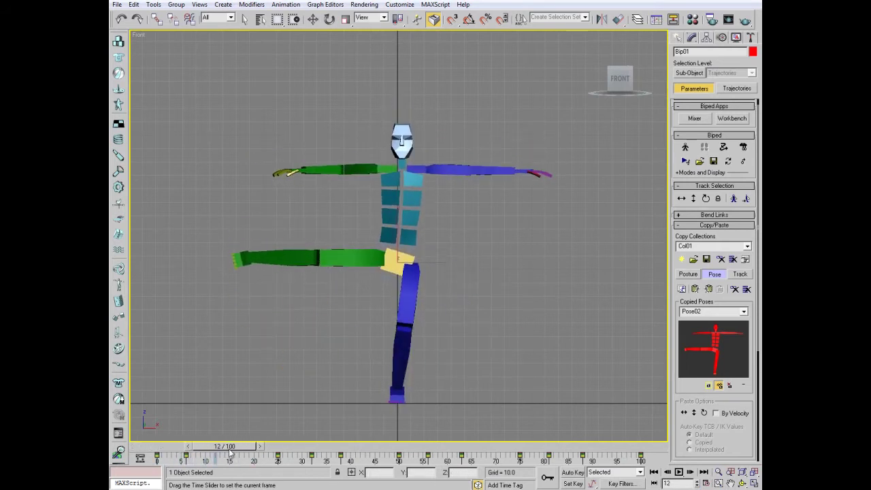
pyautogui.moveTo(219, 453)
pyautogui.mouseDown()
pyautogui.moveTo(169, 454)
pyautogui.moveTo(640, 467)
pyautogui.mouseUp()
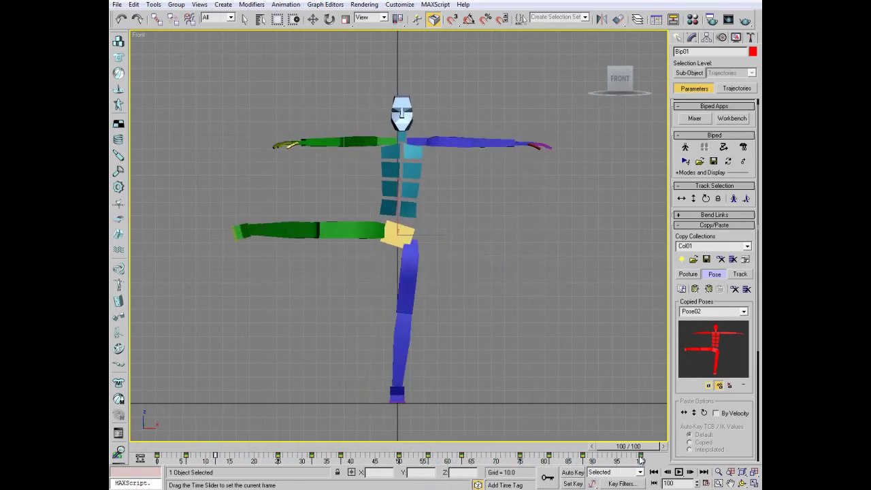
pyautogui.hotkey('alt', 'Tab')
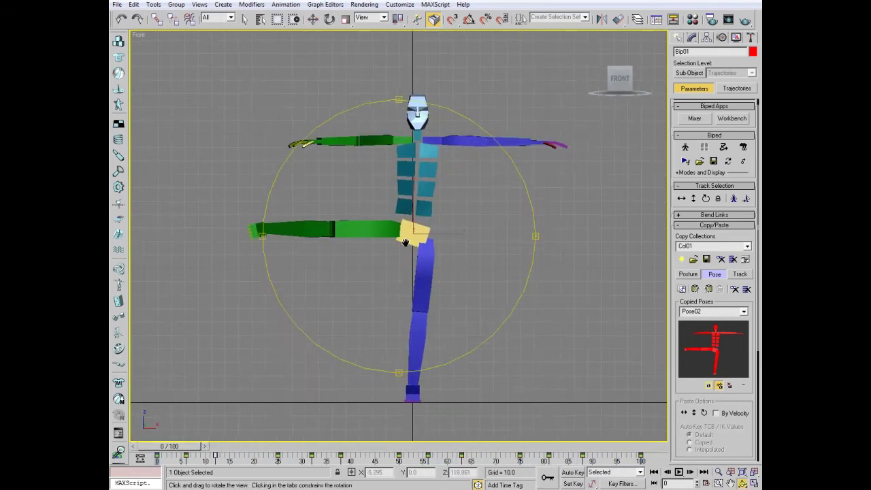
pyautogui.press('w')
pyautogui.moveTo(215, 461)
pyautogui.mouseDown()
pyautogui.moveTo(228, 461)
pyautogui.moveTo(190, 461)
pyautogui.moveTo(622, 463)
pyautogui.moveTo(158, 463)
pyautogui.moveTo(329, 466)
pyautogui.mouseUp()
# - Select the track-bar keys from about frame 25 to 45 and shift them five frames earlier
pyautogui.press('w')
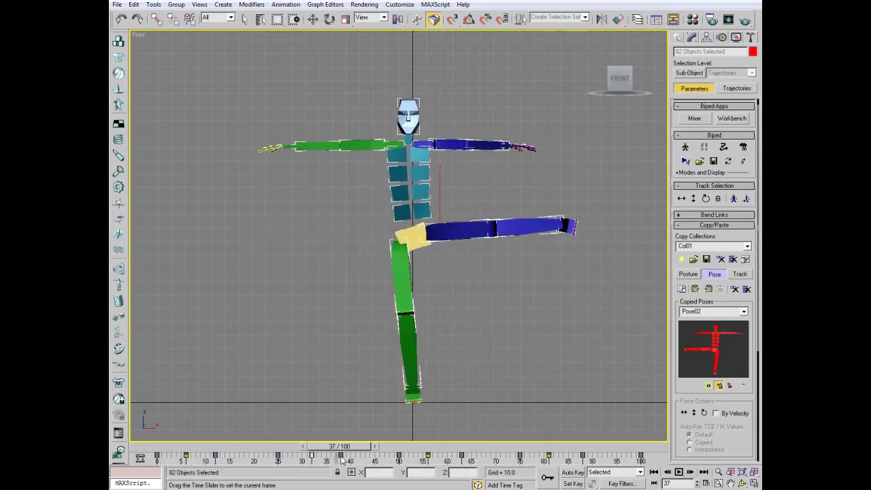
pyautogui.press('w')
pyautogui.moveTo(263, 453); pyautogui.dragTo(370, 460)
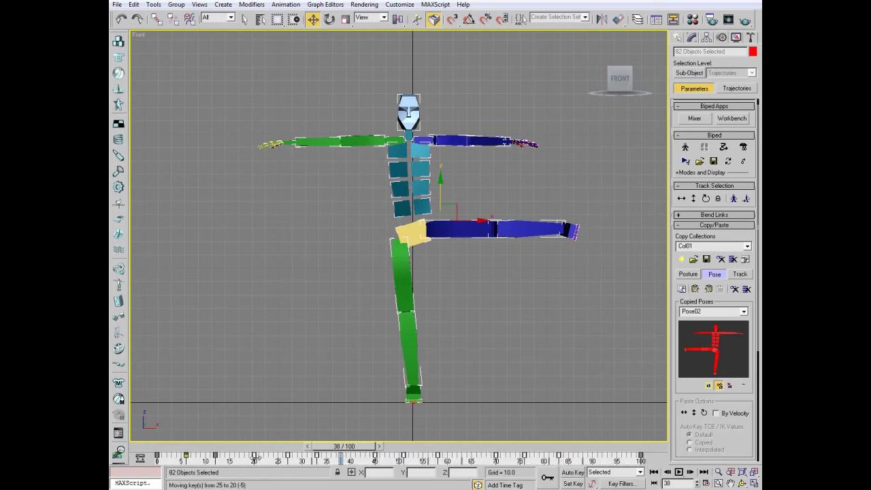
pyautogui.moveTo(246, 457); pyautogui.dragTo(219, 463)
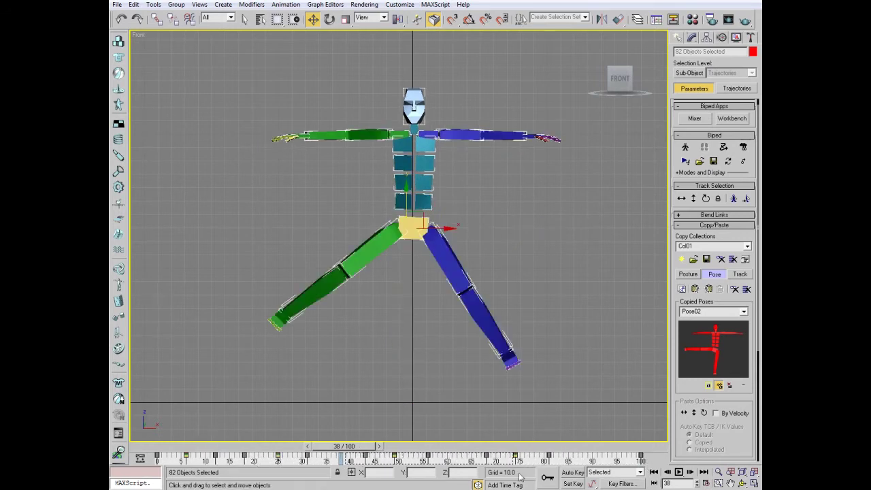
pyautogui.moveTo(340, 458); pyautogui.dragTo(337, 460)
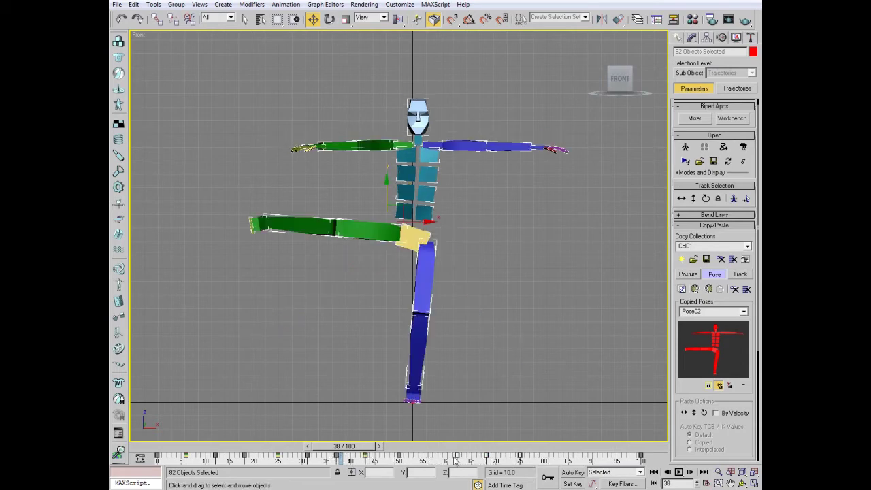
pyautogui.moveTo(432, 456); pyautogui.dragTo(429, 457)
# - Play back the edited animation, stop at frame 70 and bring up Time Configuration
pyautogui.click(683, 475)
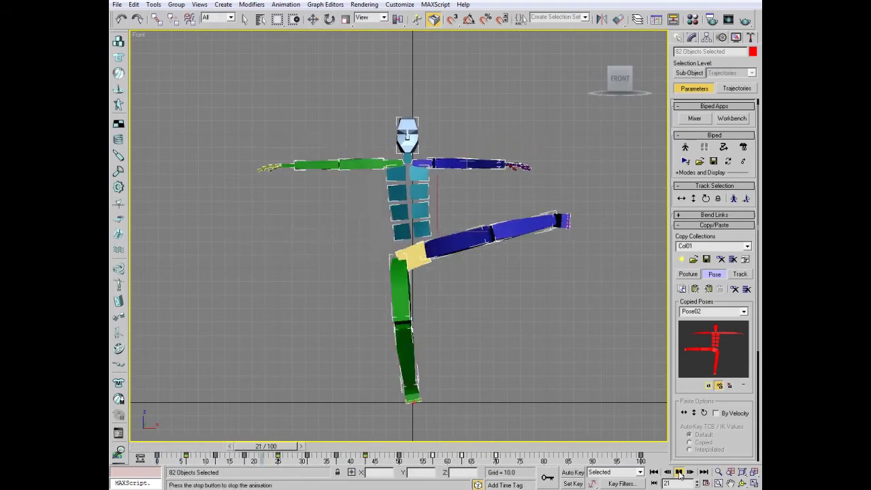
pyautogui.click(204, 451)
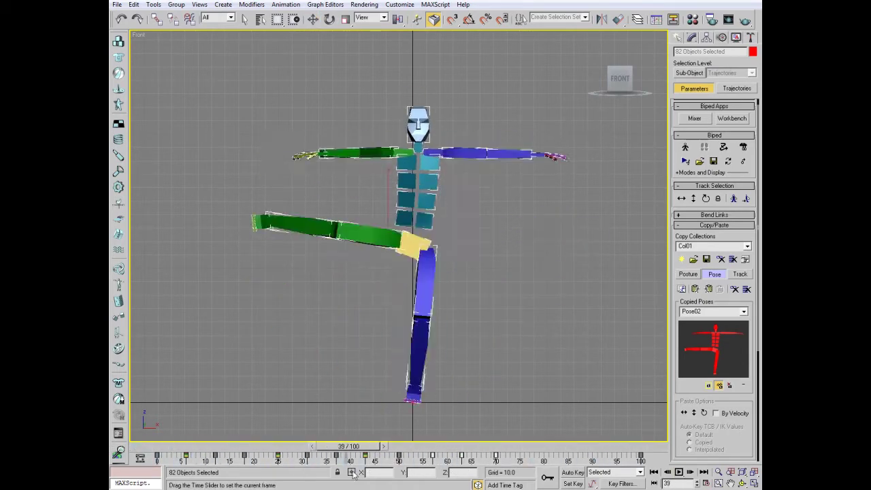
pyautogui.moveTo(204, 451); pyautogui.dragTo(491, 449)
pyautogui.click(706, 483)
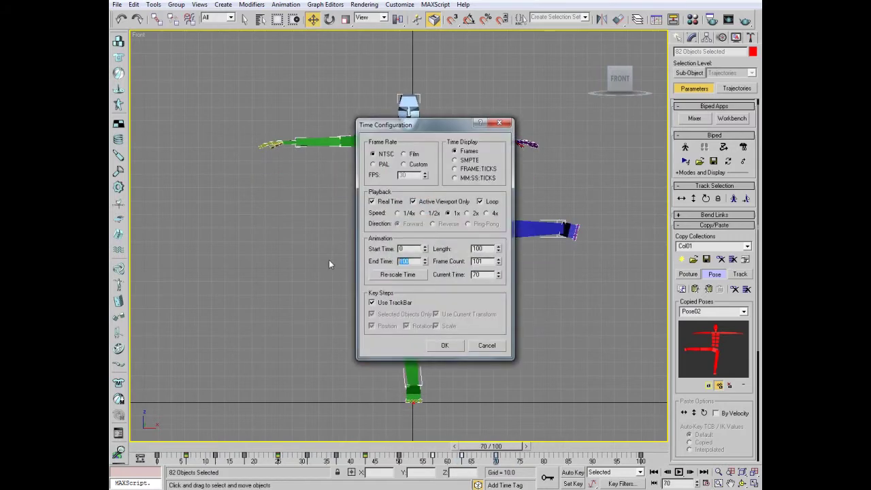
# - Set the animation end time to 70 frames, play it, then return to frame 0
pyautogui.click(442, 346)
pyautogui.click(183, 450)
pyautogui.click(679, 471)
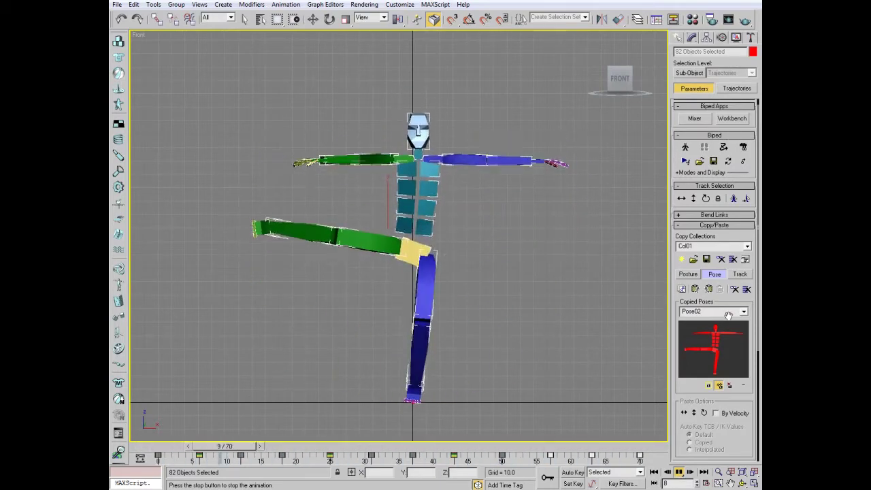
pyautogui.click(679, 474)
pyautogui.moveTo(612, 447)
pyautogui.mouseDown()
pyautogui.moveTo(157, 447)
pyautogui.moveTo(417, 463)
pyautogui.mouseUp()
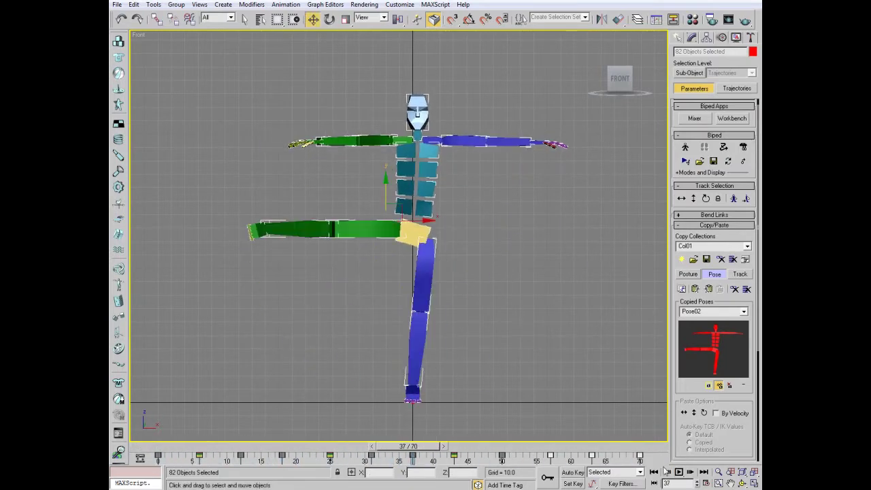
# - Shorten the animation range to 37 frames and play the looping kick dance
pyautogui.click(706, 484)
pyautogui.click(440, 347)
pyautogui.click(678, 472)
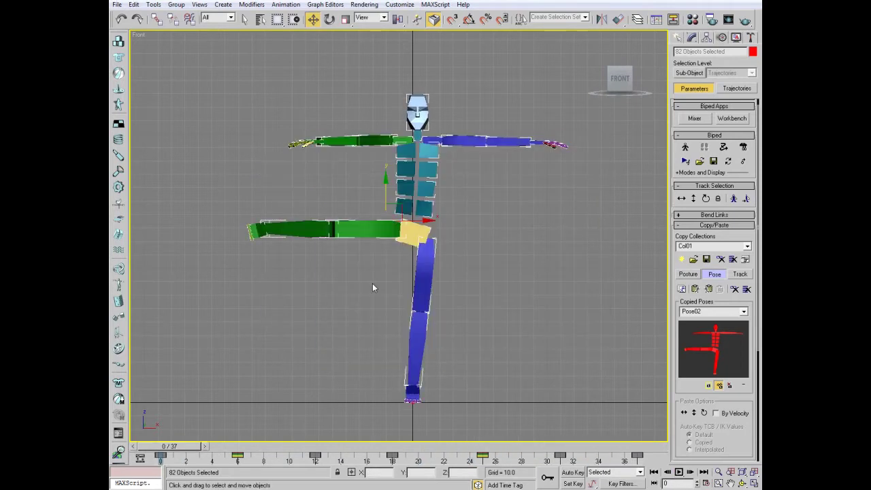
# - With Auto Key on at frame 0, select the whole right leg and copy its posture
pyautogui.click(261, 232)
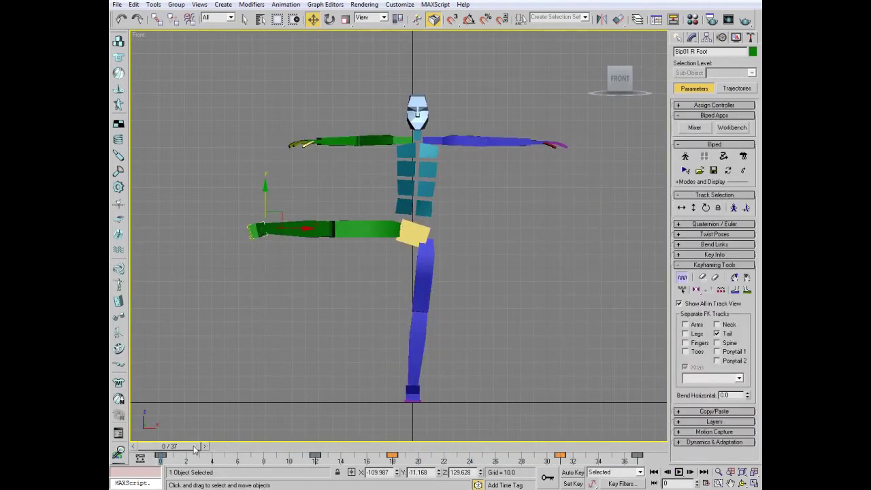
pyautogui.moveTo(196, 449); pyautogui.dragTo(136, 456)
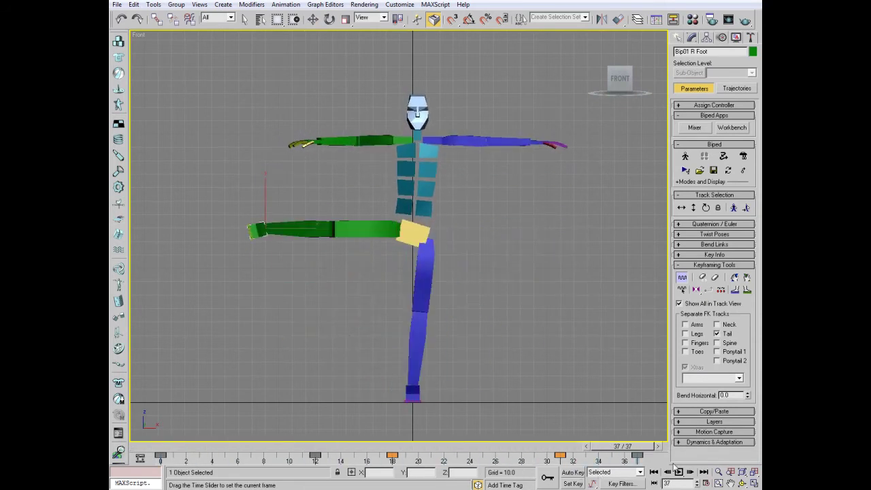
pyautogui.press('w')
pyautogui.click(572, 472)
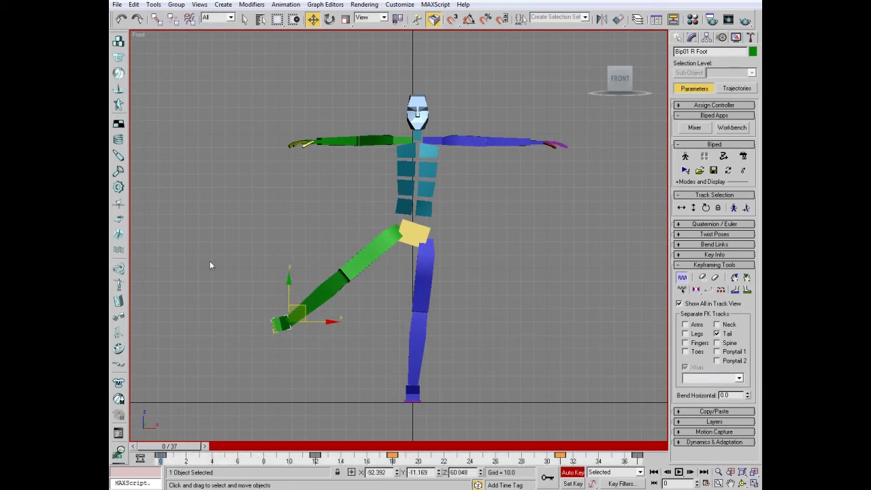
pyautogui.moveTo(209, 265); pyautogui.dragTo(340, 379)
pyautogui.click(713, 265)
pyautogui.click(713, 275)
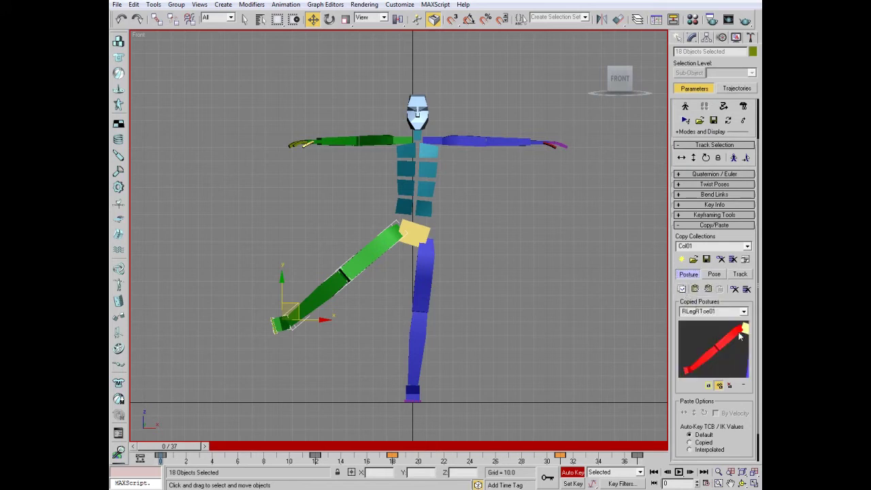
# - Paste the posture opposite onto the left leg at frame 12 and scrub to check the kick
pyautogui.moveTo(173, 445); pyautogui.dragTo(306, 465)
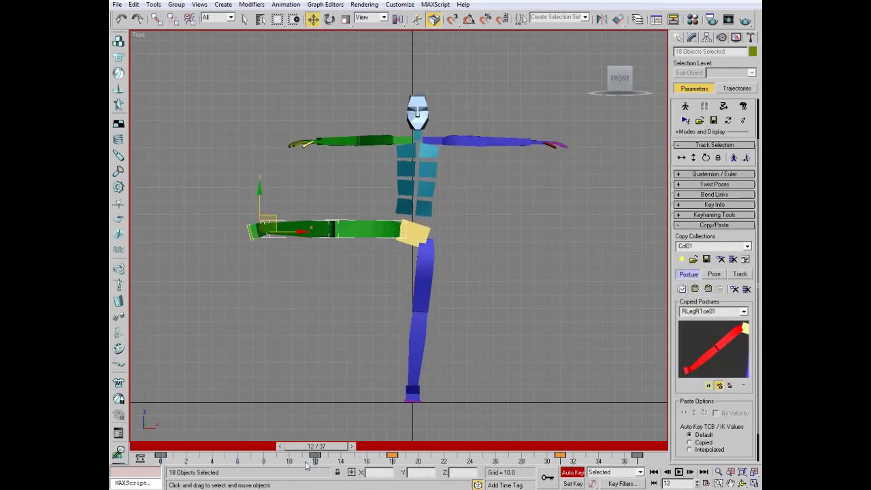
pyautogui.click(694, 290)
pyautogui.moveTo(315, 445)
pyautogui.mouseDown()
pyautogui.moveTo(218, 446)
pyautogui.moveTo(311, 445)
pyautogui.moveTo(365, 473)
pyautogui.moveTo(623, 460)
pyautogui.mouseUp()
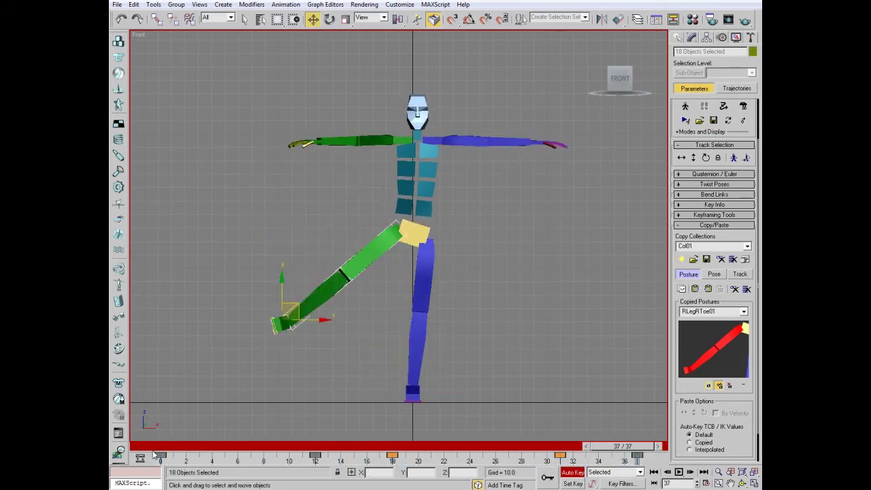
pyautogui.click(155, 450)
pyautogui.moveTo(170, 451); pyautogui.dragTo(379, 457)
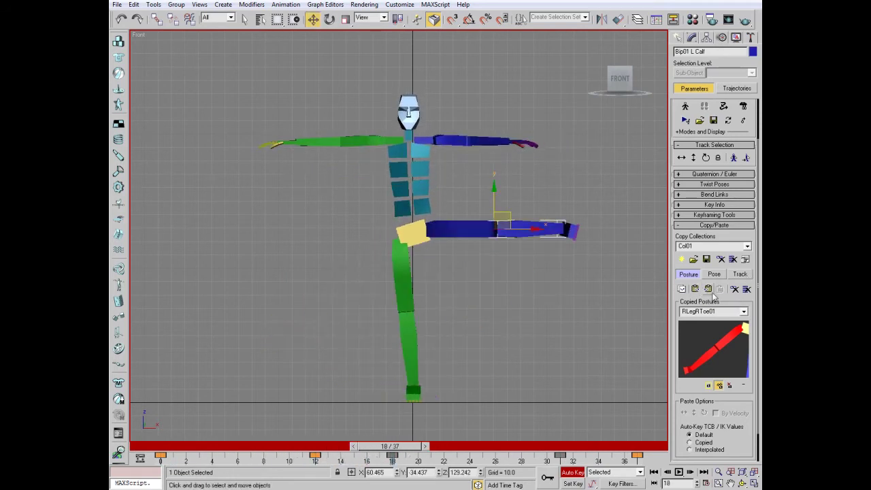
pyautogui.moveTo(283, 446)
pyautogui.mouseDown()
pyautogui.moveTo(560, 465)
pyautogui.moveTo(132, 463)
pyautogui.mouseUp()
pyautogui.press('w')
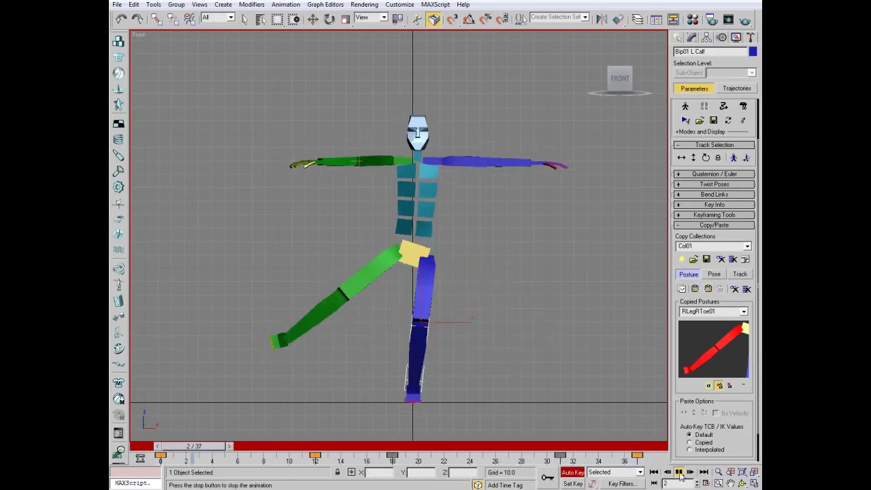
pyautogui.moveTo(564, 446)
pyautogui.mouseDown()
pyautogui.moveTo(277, 455)
pyautogui.moveTo(439, 455)
pyautogui.mouseUp()
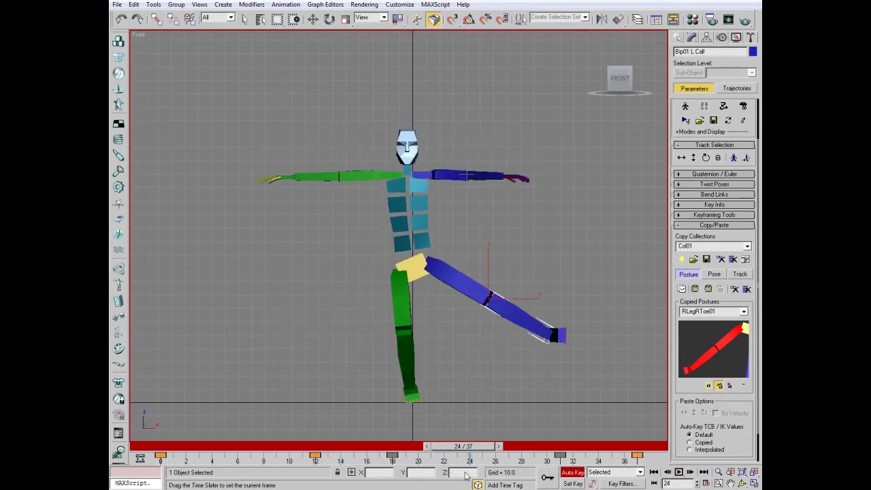
pyautogui.press('w')
pyautogui.moveTo(204, 454); pyautogui.dragTo(621, 462)
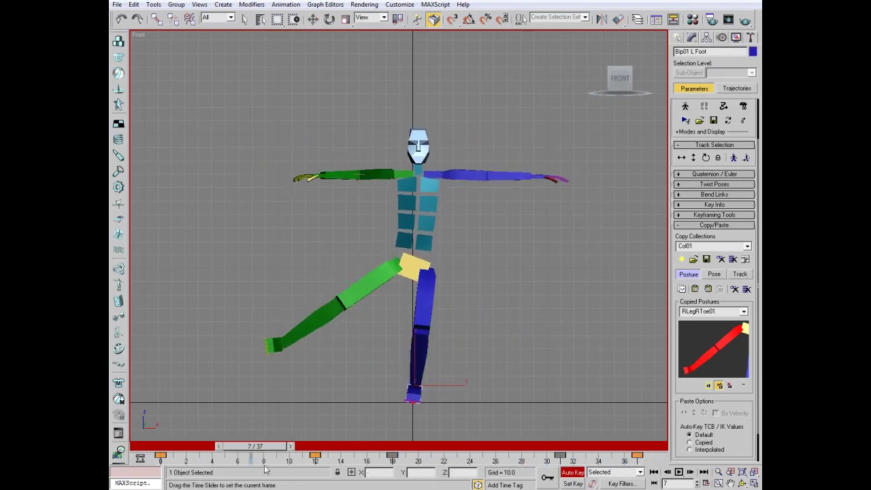
pyautogui.moveTo(266, 470)
pyautogui.mouseDown()
pyautogui.moveTo(405, 471)
pyautogui.moveTo(481, 455)
pyautogui.moveTo(204, 436)
pyautogui.mouseUp()
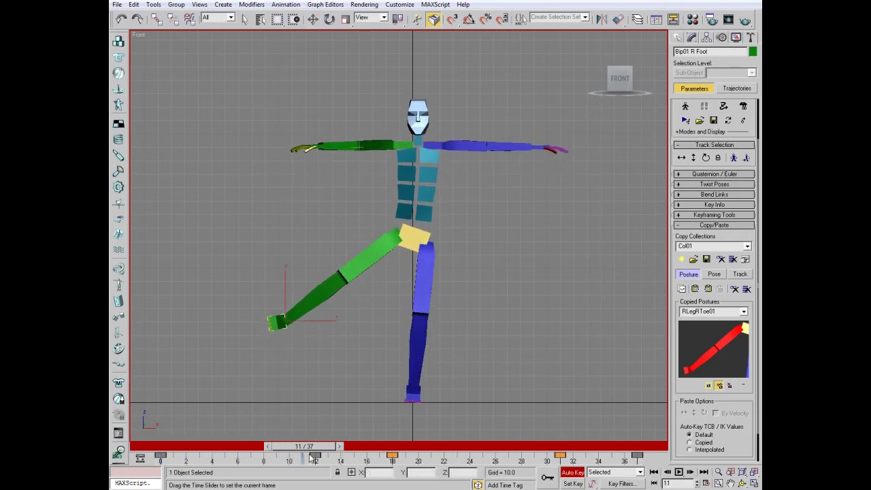
pyautogui.moveTo(233, 454)
pyautogui.mouseDown()
pyautogui.moveTo(529, 463)
pyautogui.moveTo(165, 463)
pyautogui.moveTo(633, 464)
pyautogui.moveTo(136, 480)
pyautogui.mouseUp()
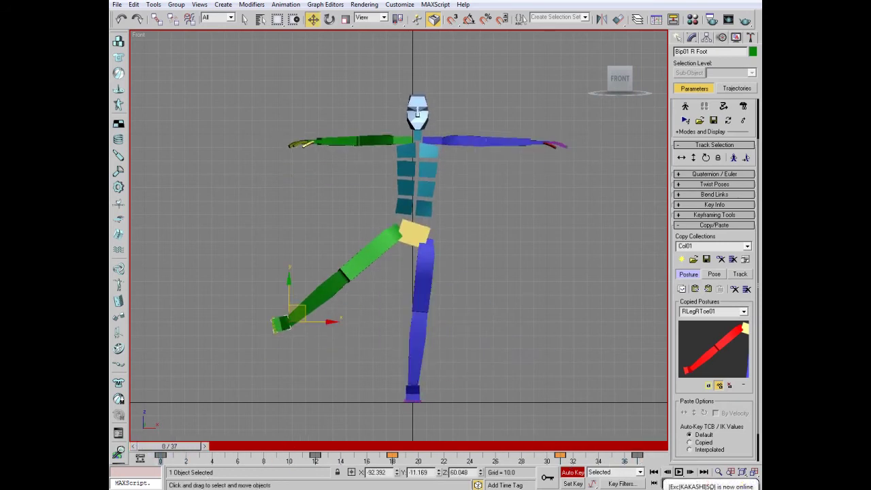
pyautogui.click(678, 472)
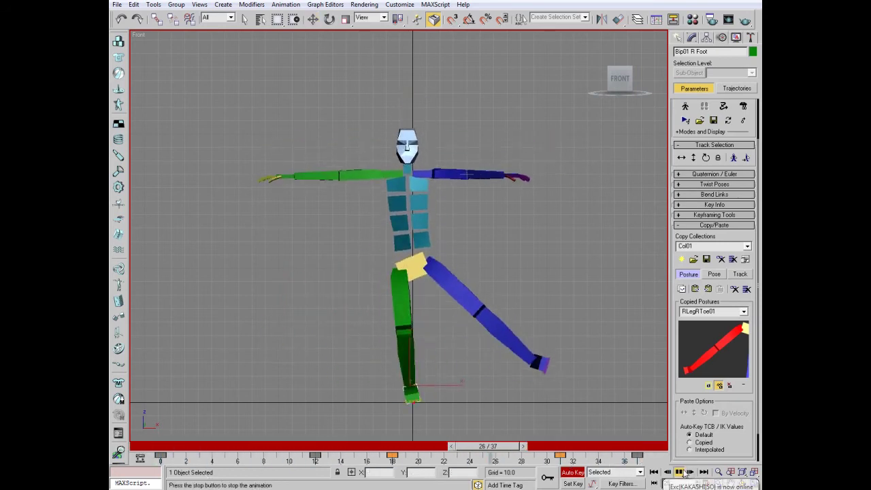
# - Stop playback and extend the animation range to 100 frames
pyautogui.click(320, 447)
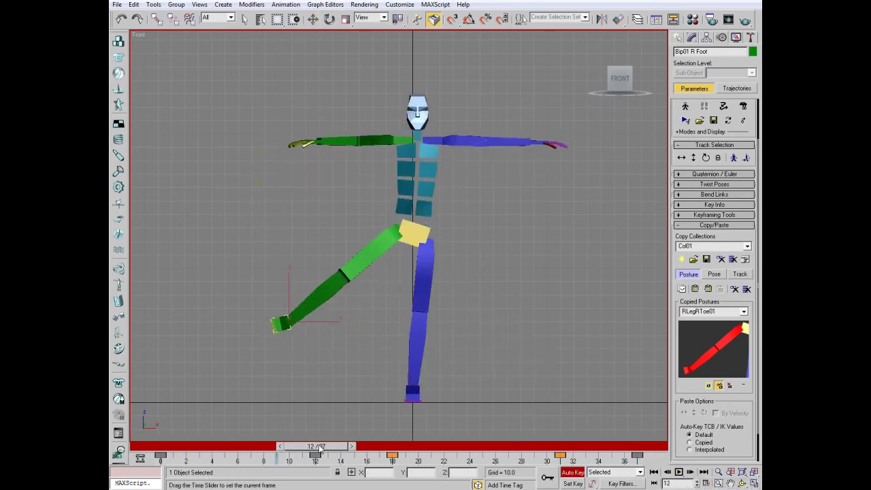
pyautogui.press('w')
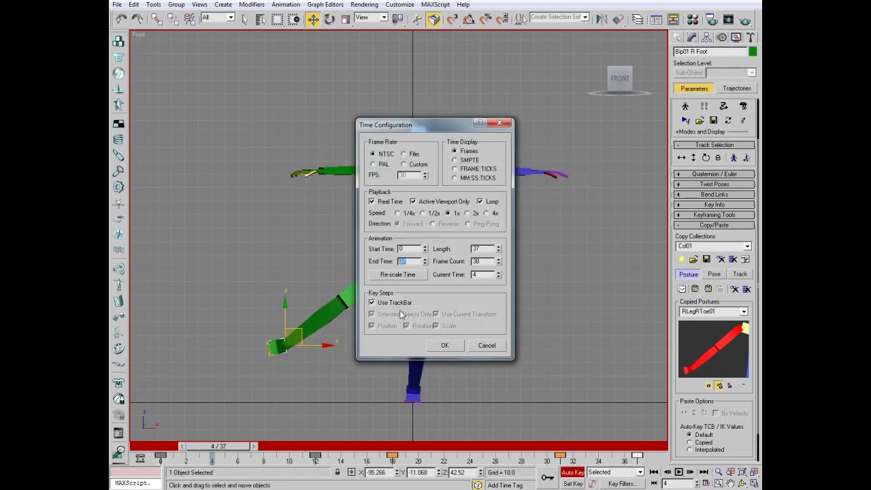
pyautogui.click(445, 345)
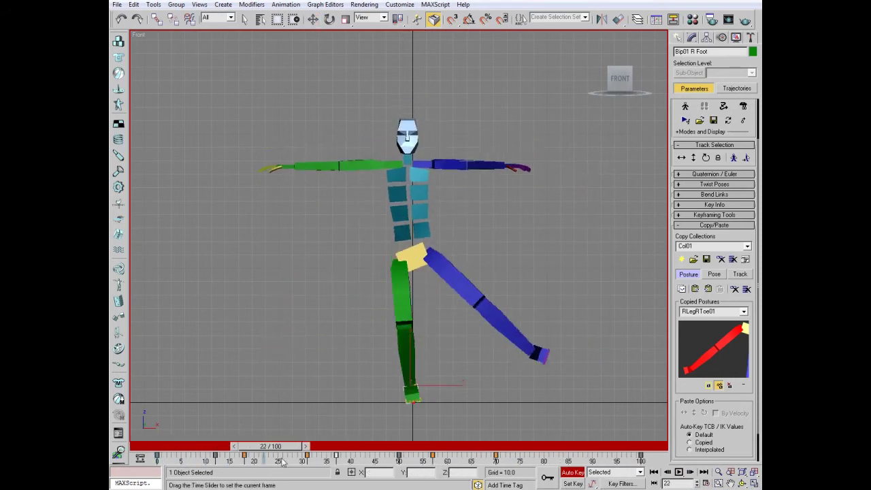
# - Nudge the frame-12 key to frame 11 and scrub through to review the timing
pyautogui.moveTo(436, 471); pyautogui.dragTo(349, 474)
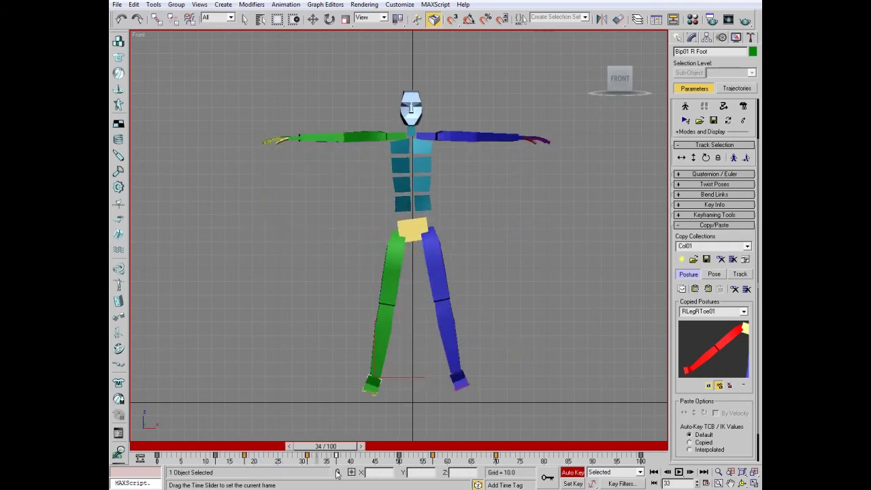
pyautogui.press('w')
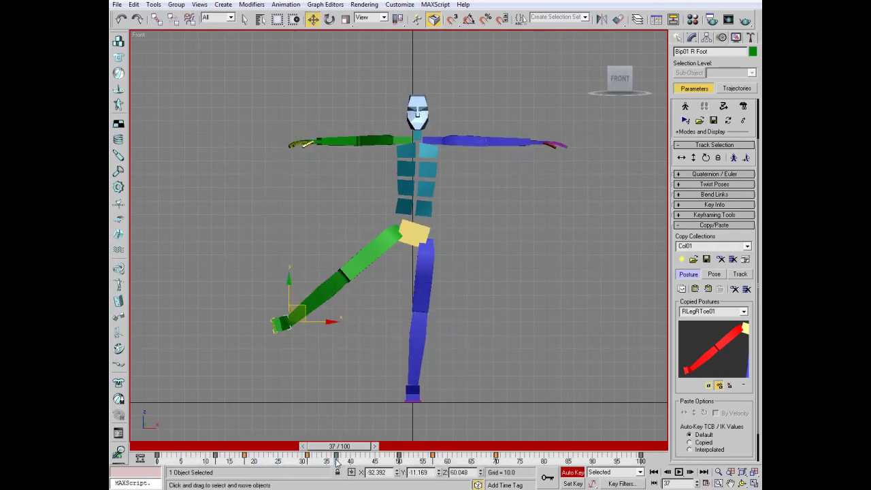
pyautogui.moveTo(340, 446); pyautogui.dragTo(364, 446)
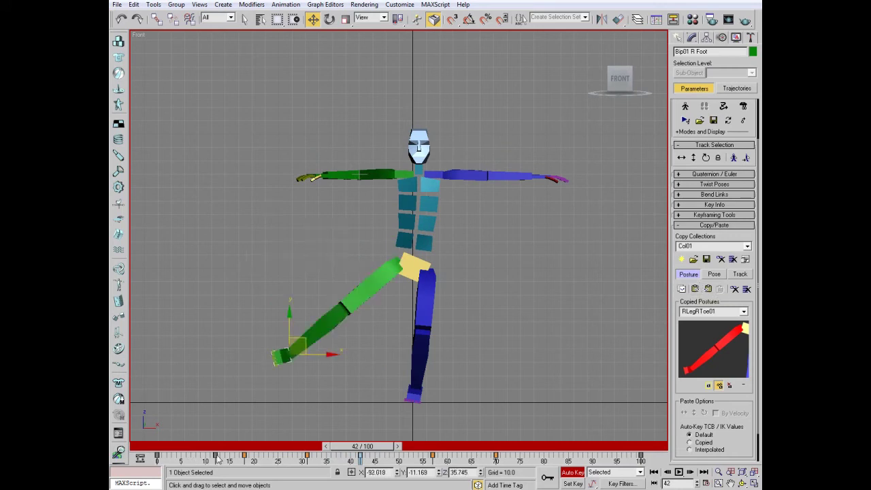
pyautogui.moveTo(216, 461); pyautogui.dragTo(211, 456)
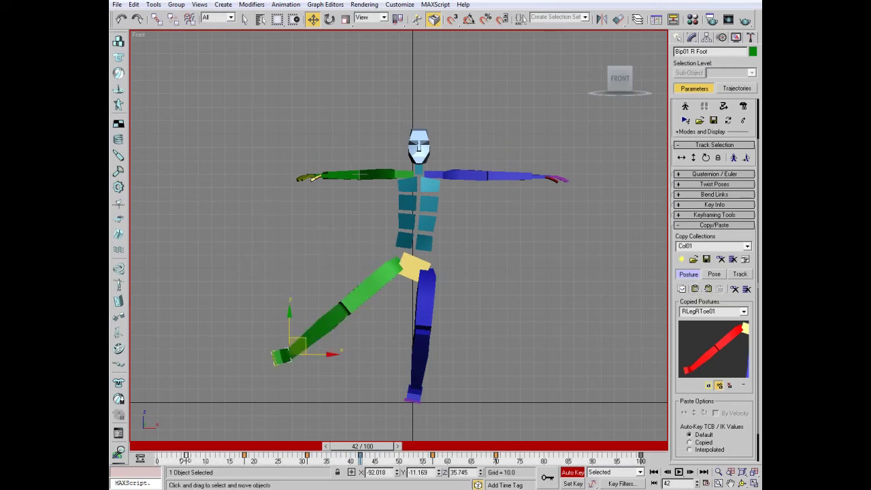
pyautogui.moveTo(361, 446)
pyautogui.mouseDown()
pyautogui.moveTo(462, 447)
pyautogui.moveTo(202, 463)
pyautogui.moveTo(164, 454)
pyautogui.mouseUp()
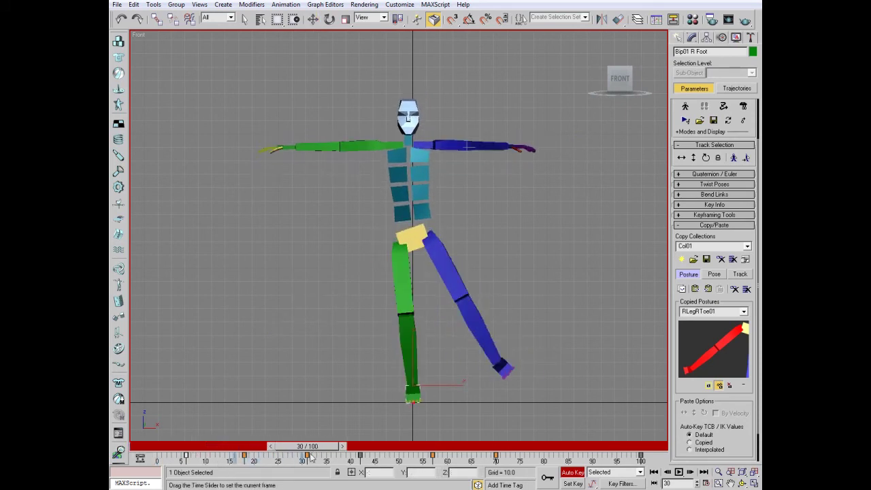
pyautogui.moveTo(197, 452); pyautogui.dragTo(340, 449)
# - Reset the timeline range to frames 0–37 with a start time of 0
pyautogui.click(703, 483)
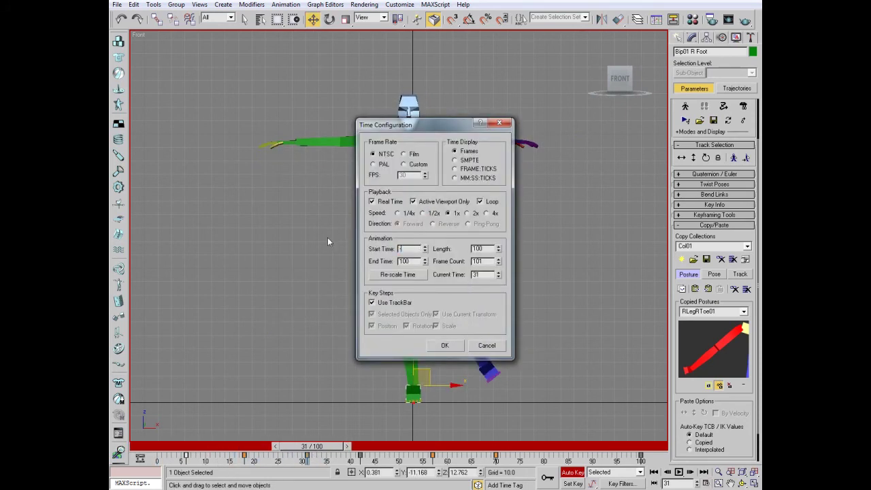
pyautogui.click(446, 346)
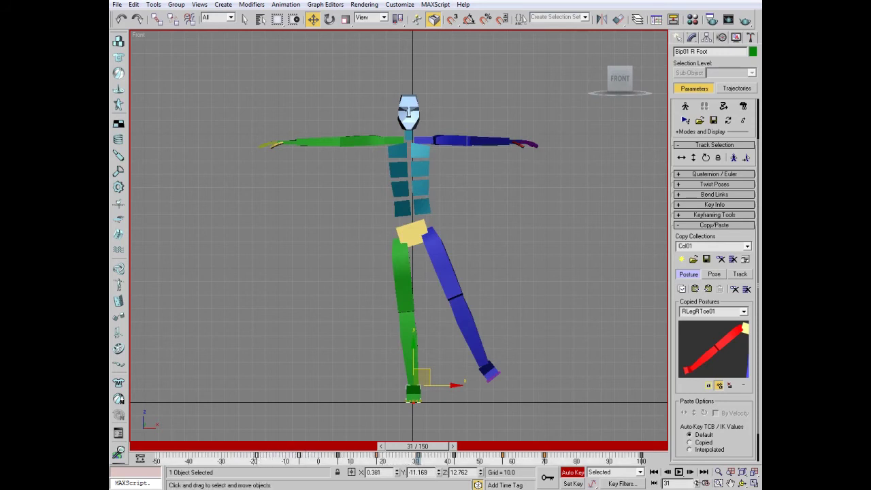
pyautogui.write('0')
pyautogui.press('Return')
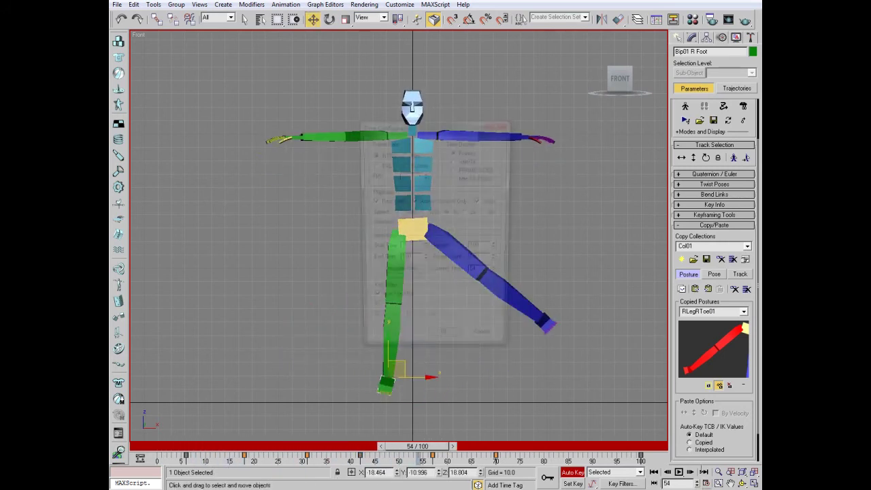
pyautogui.click(445, 346)
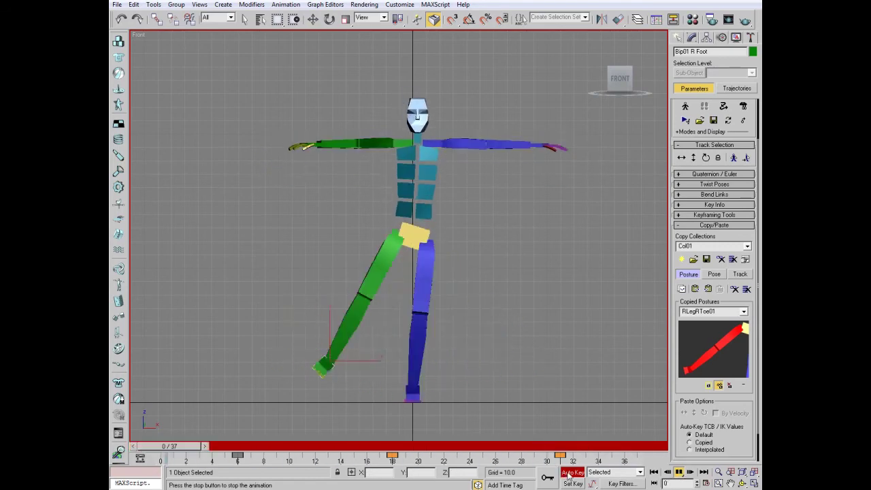
pyautogui.click(742, 483)
# - Orbit around the playing biped to a tilted overhead view, then a near-front view
pyautogui.moveTo(394, 259); pyautogui.dragTo(430, 257)
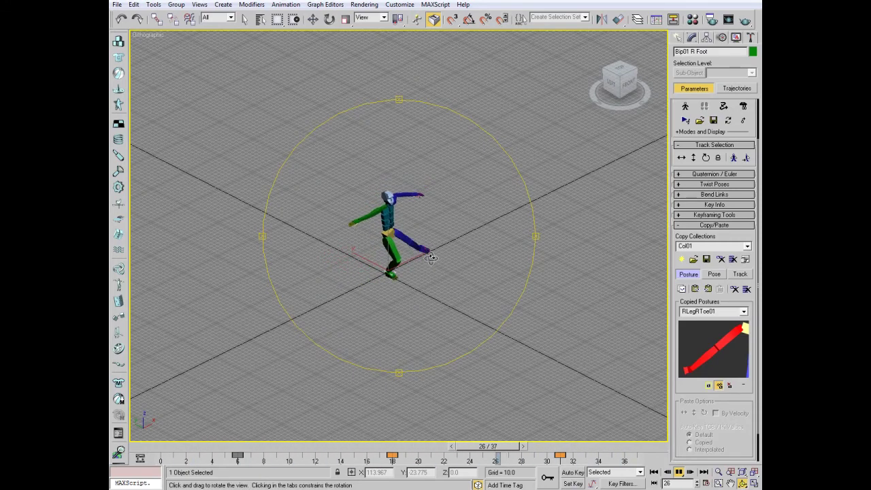
pyautogui.moveTo(429, 258)
pyautogui.mouseDown()
pyautogui.moveTo(378, 252)
pyautogui.moveTo(357, 270)
pyautogui.mouseUp()
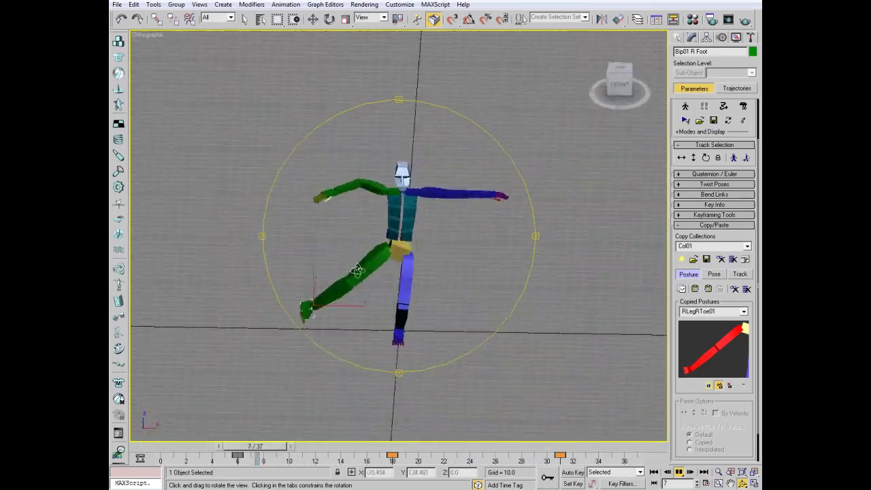